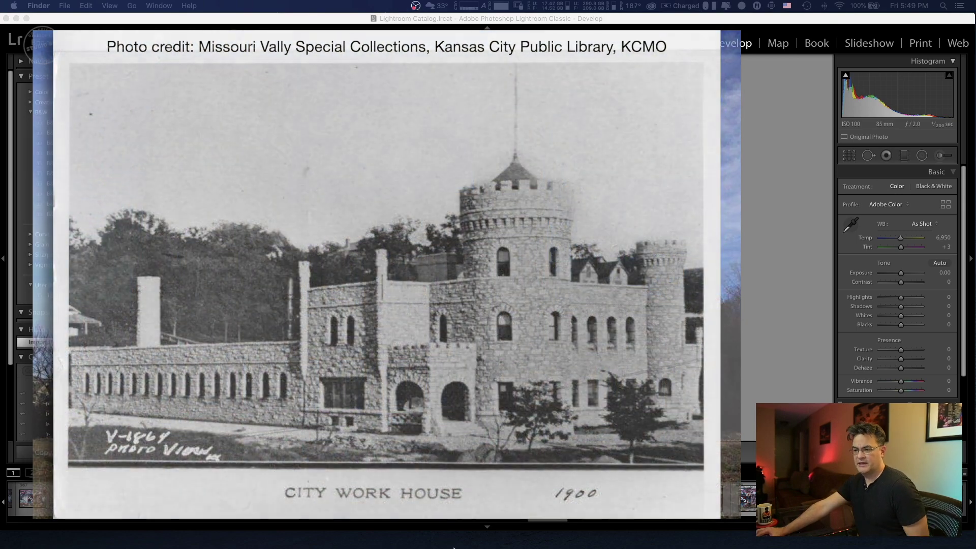
Switch to Safari and look through the opening of the KCUR article on Kansas City's Vine Street Castle, down to the historic workhouse photo
mouse_move(453, 548)
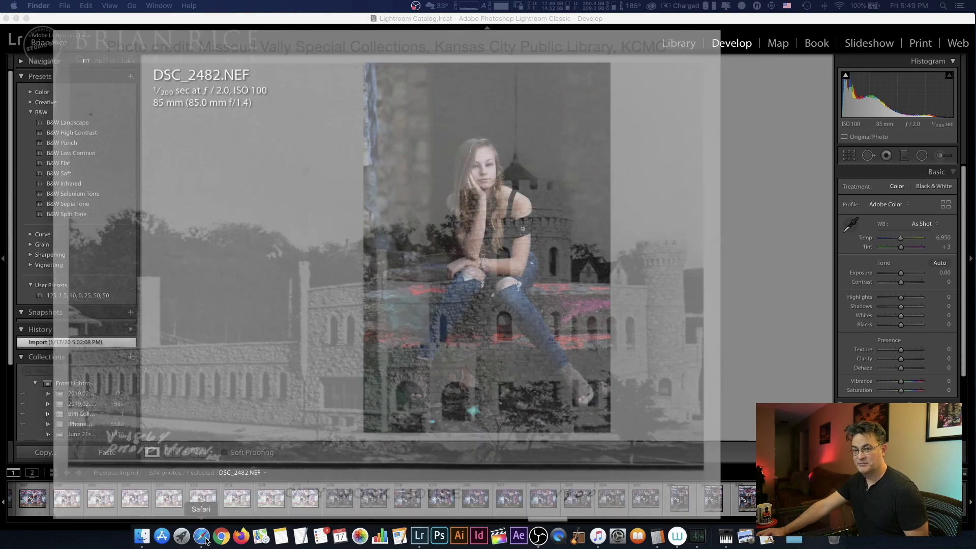
click(202, 536)
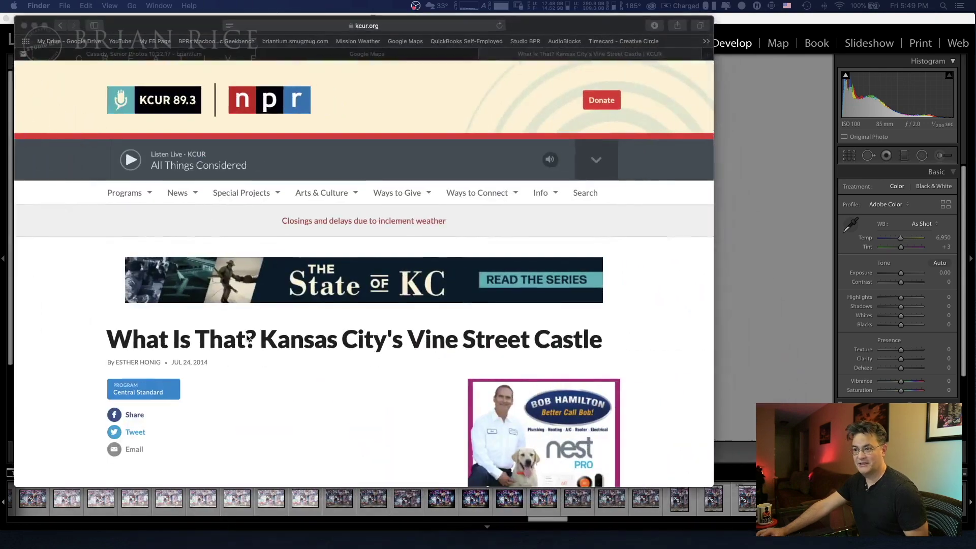
scroll(292, 349, down, 3)
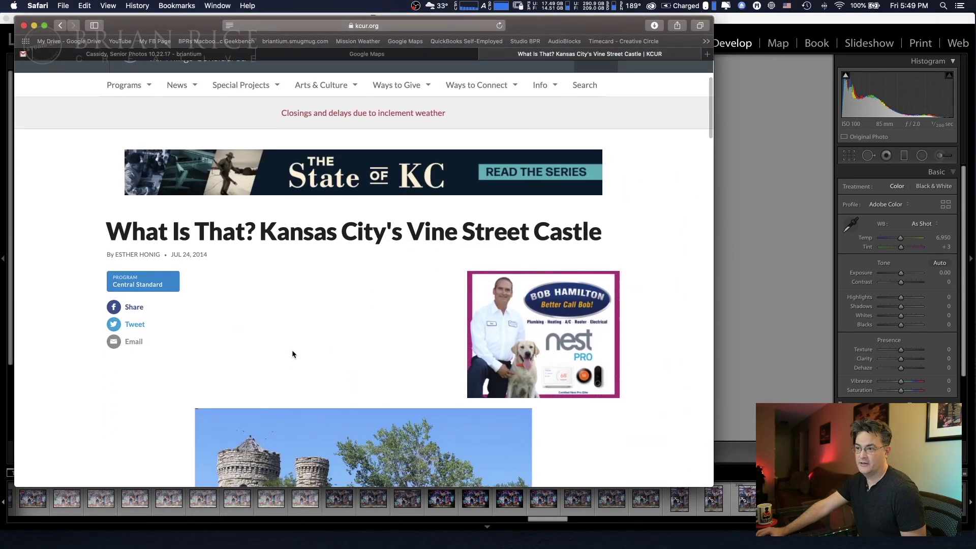
scroll(180, 343, down, 3)
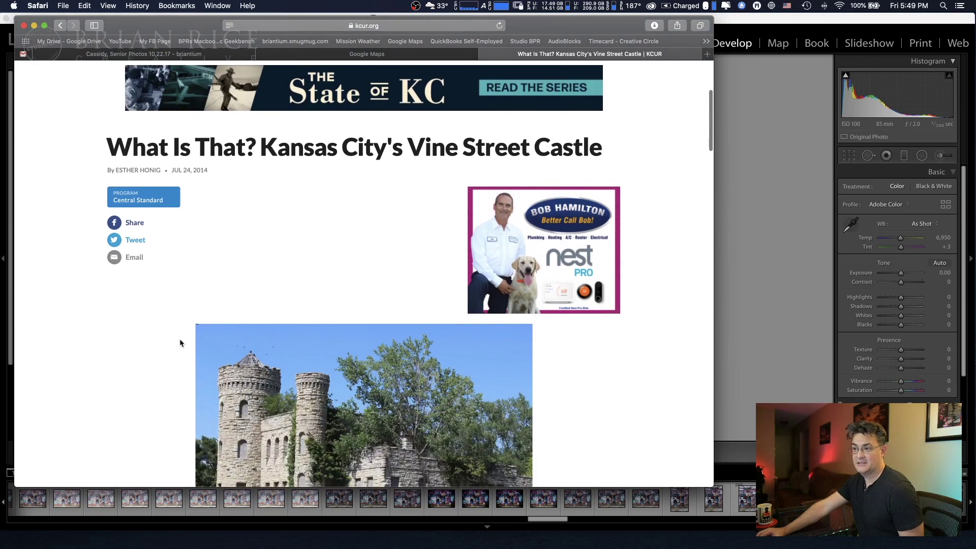
scroll(180, 343, down, 1)
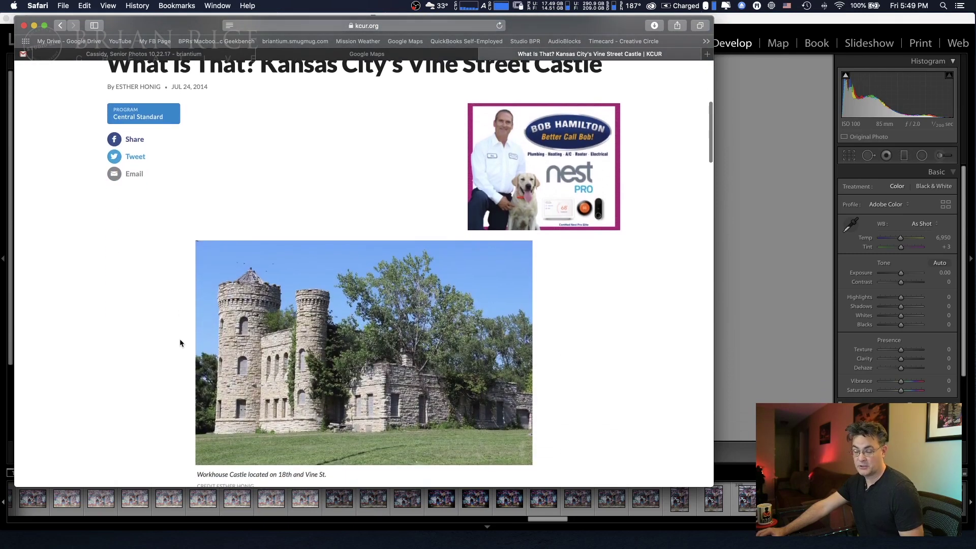
scroll(180, 343, down, 1)
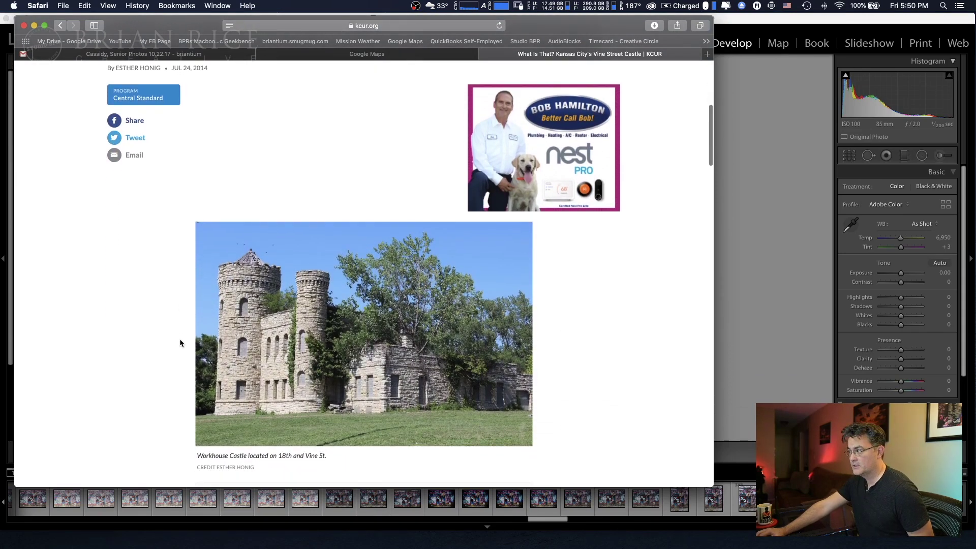
scroll(180, 343, down, 3)
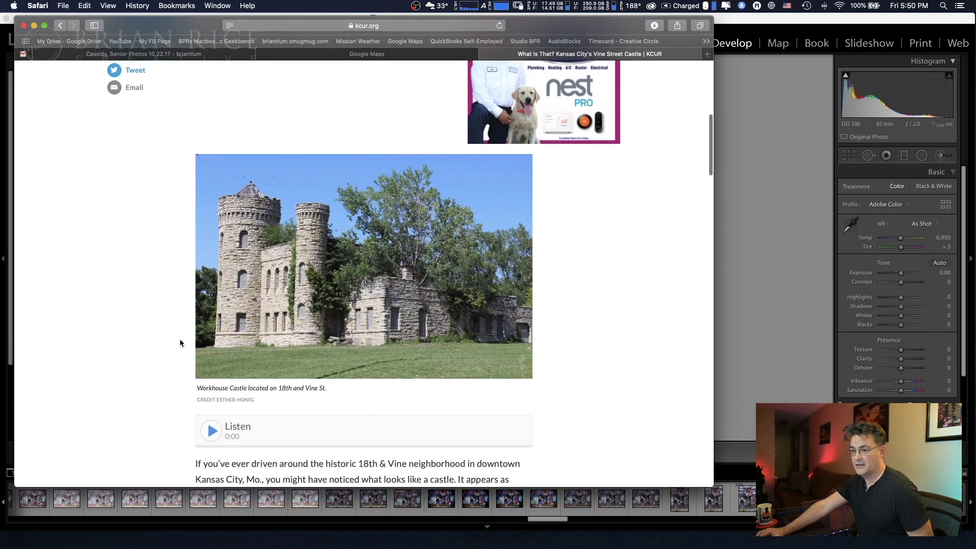
scroll(180, 343, down, 3)
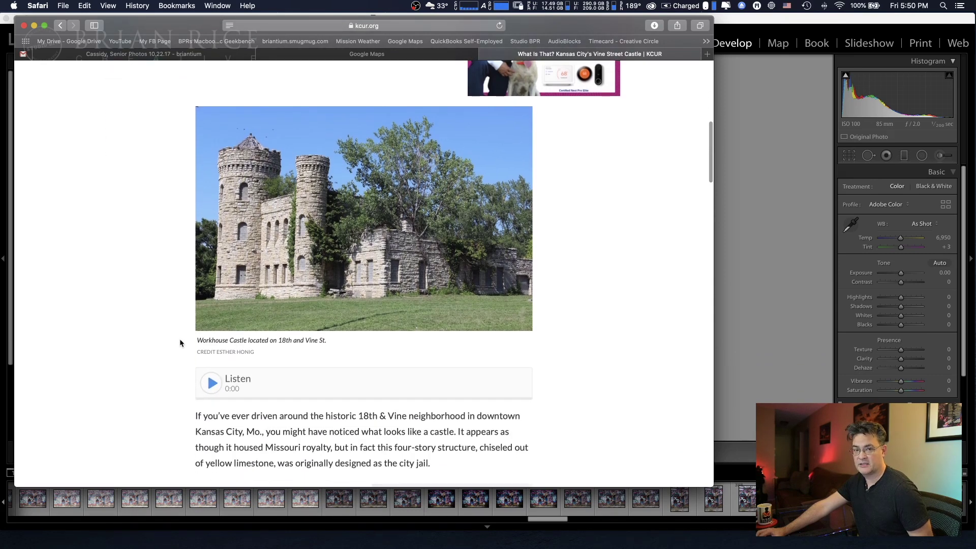
scroll(180, 343, down, 1)
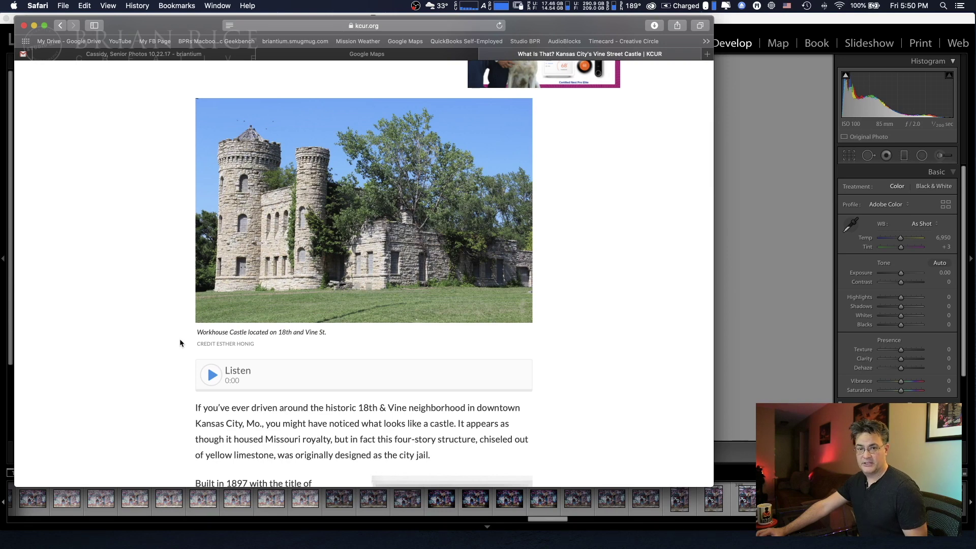
scroll(180, 343, down, 5)
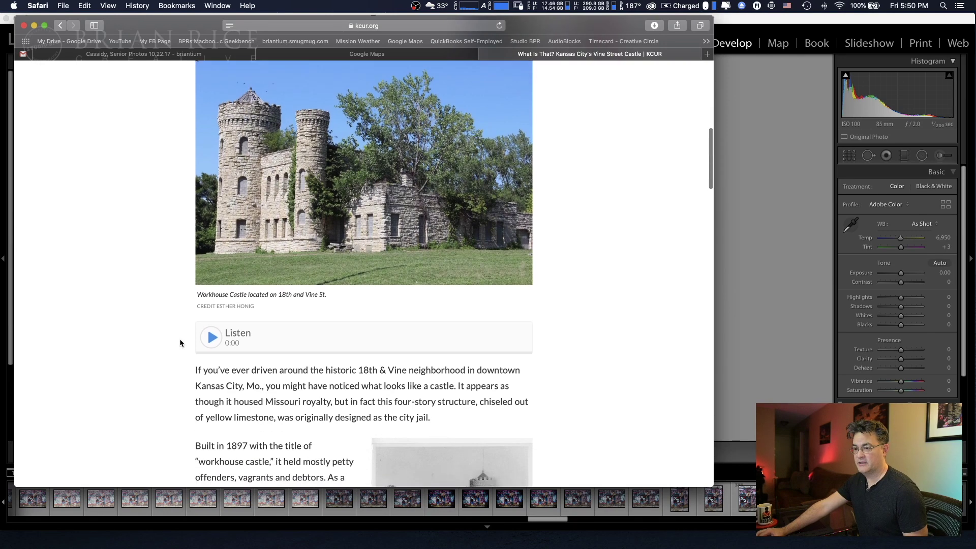
scroll(180, 343, down, 7)
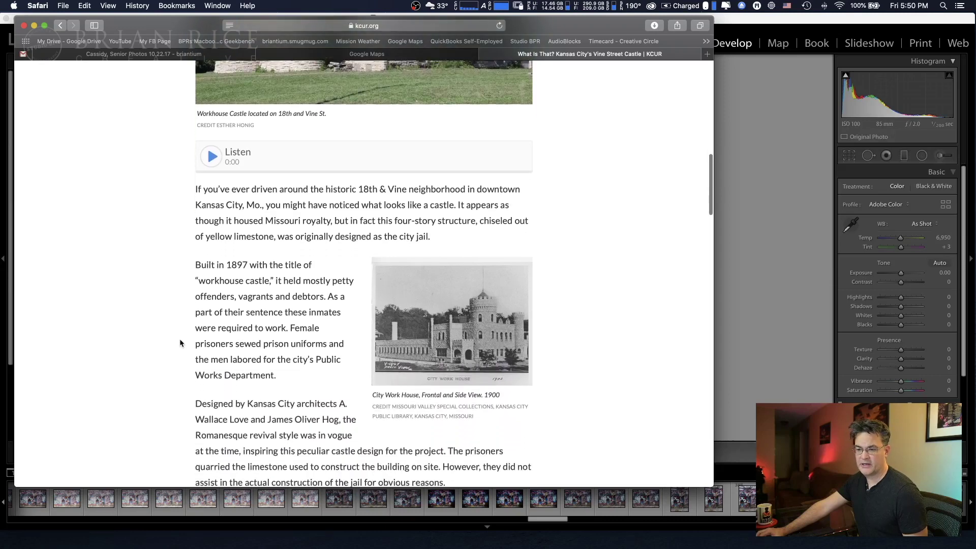
Read the article's passages on the castle's construction, past uses, abandonment and renovation designs
scroll(180, 343, down, 4)
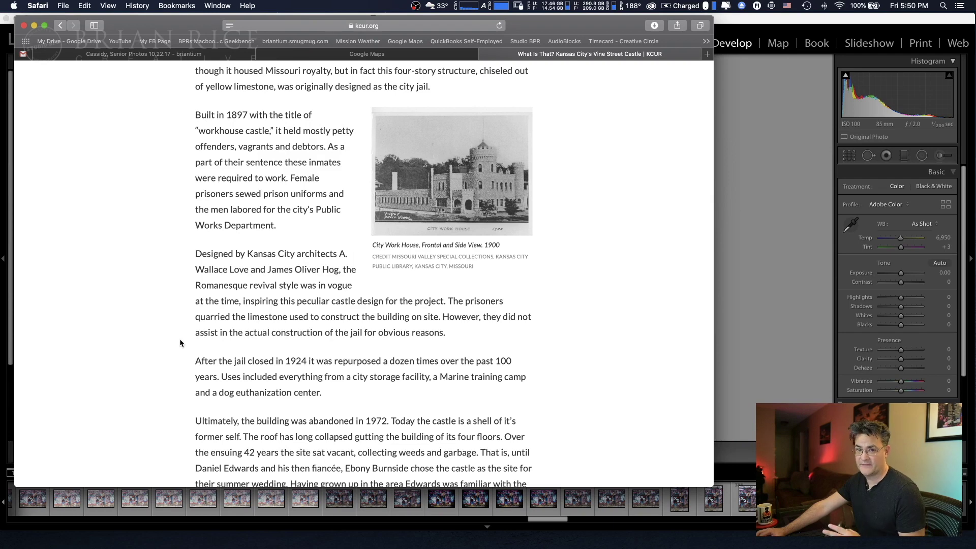
scroll(180, 343, down, 1)
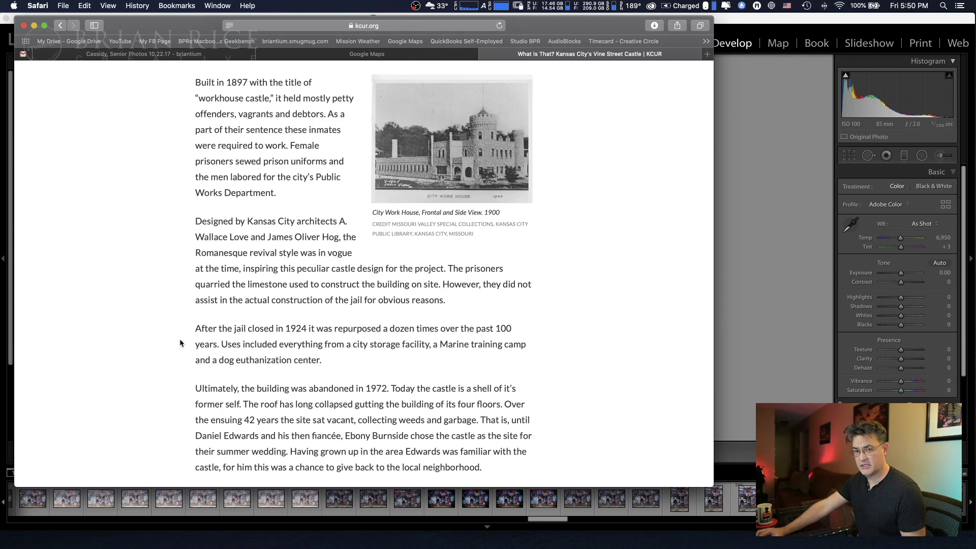
scroll(180, 343, down, 2)
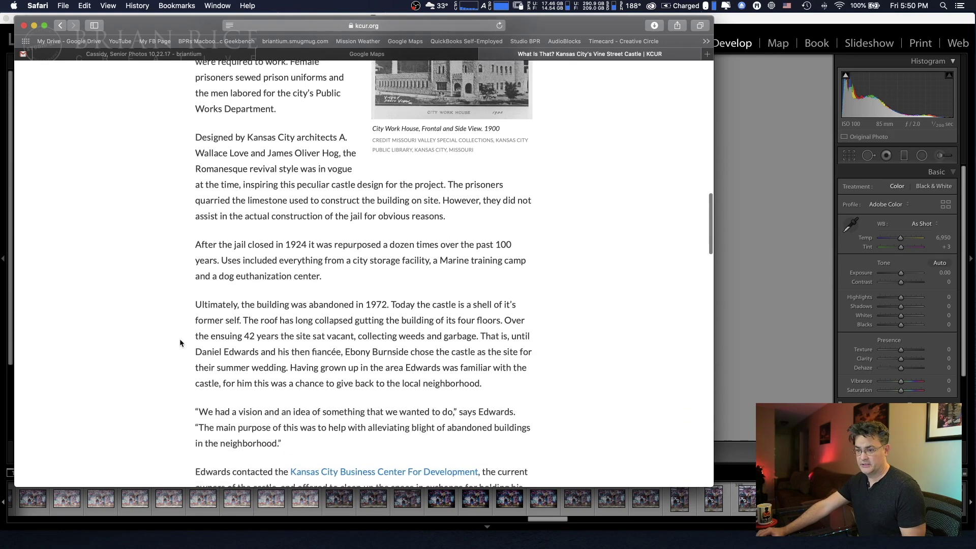
scroll(180, 343, up, 5)
scroll(180, 343, down, 2)
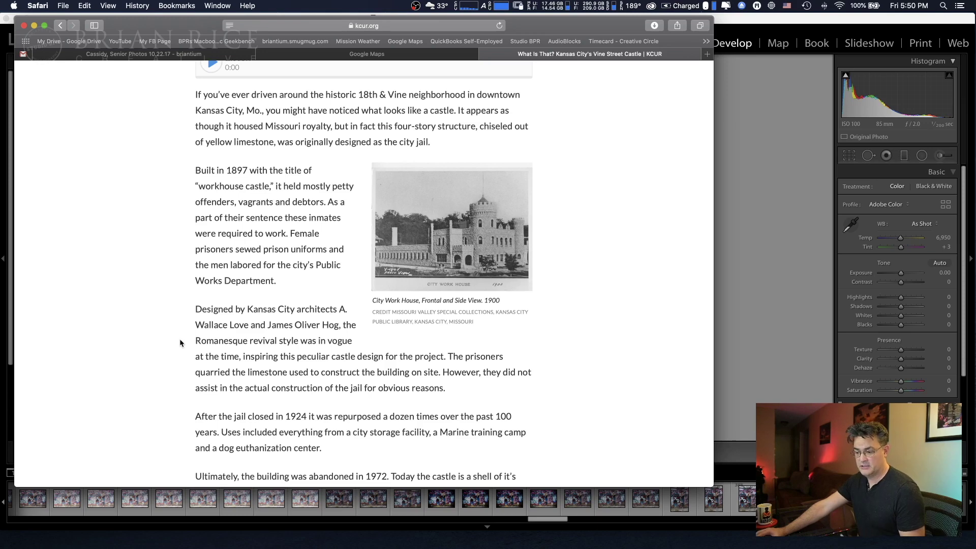
scroll(180, 343, down, 5)
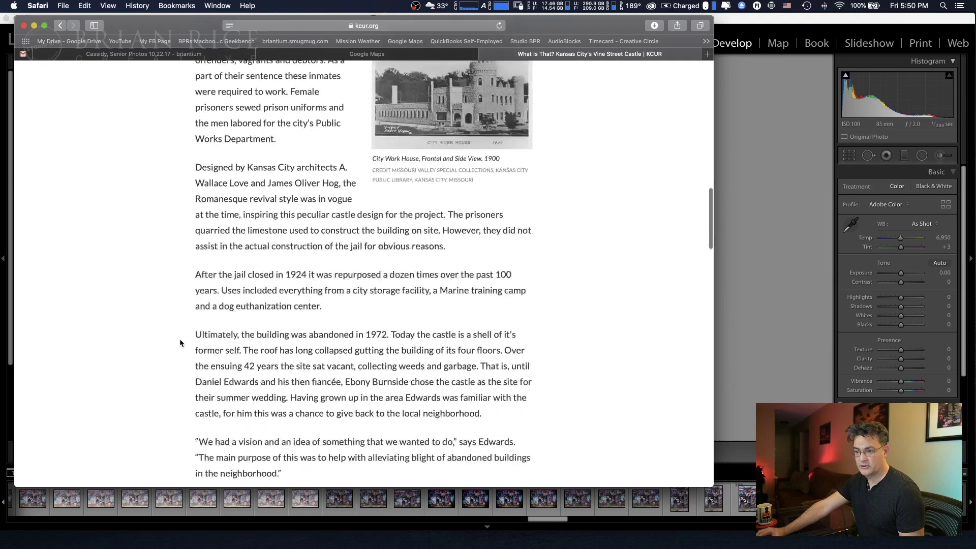
scroll(179, 343, down, 10)
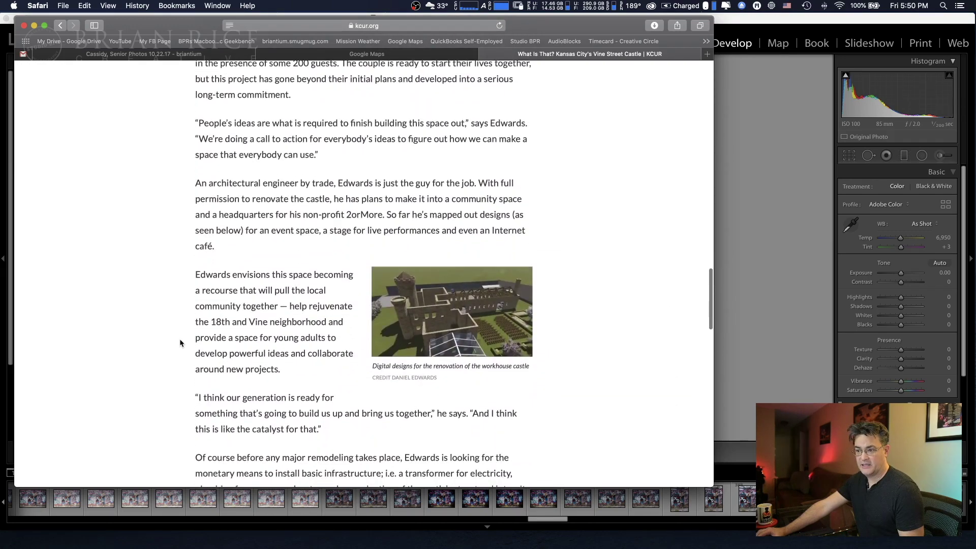
scroll(180, 343, down, 1)
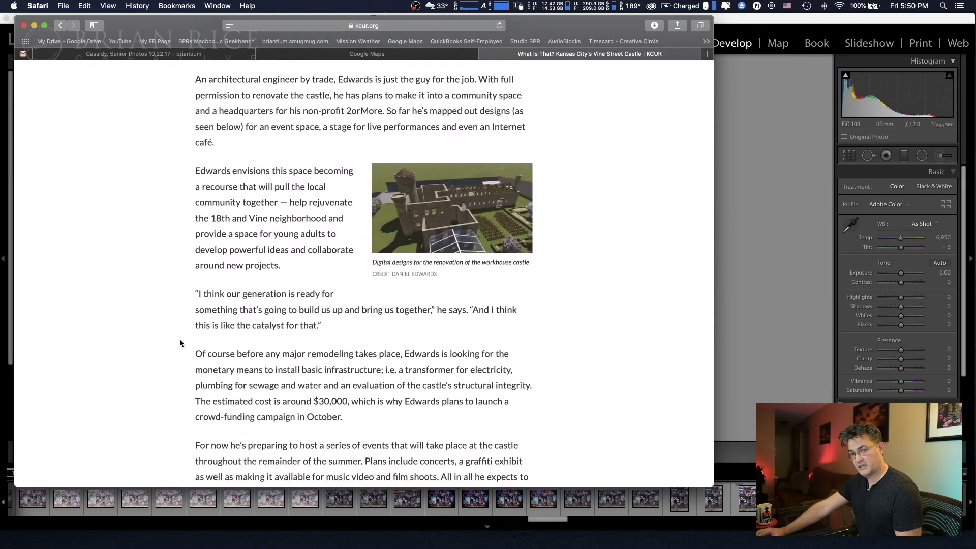
Go back up through the article to review the color photo of the castle below the headline
scroll(180, 340, up, 3)
scroll(180, 340, down, 6)
scroll(180, 340, up, 15)
scroll(180, 343, up, 10)
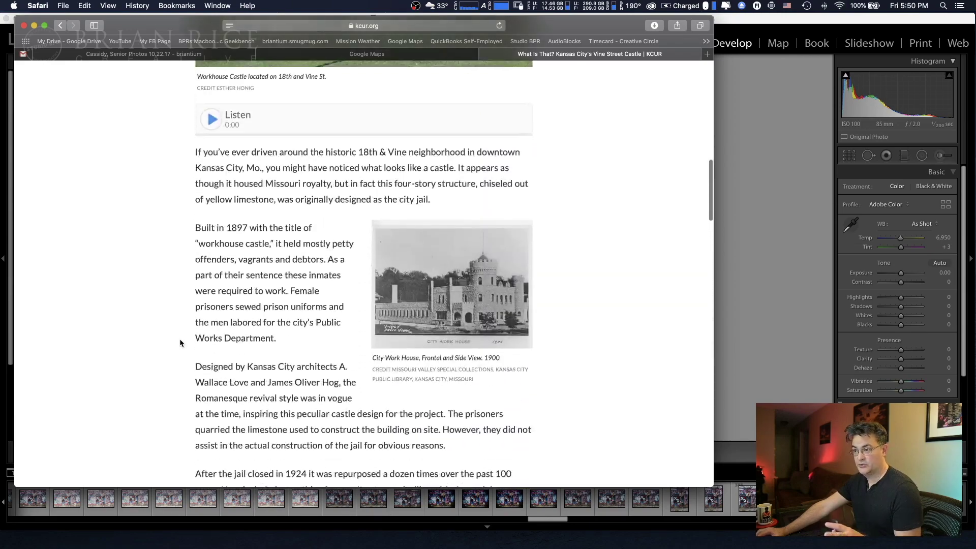
scroll(180, 342, up, 3)
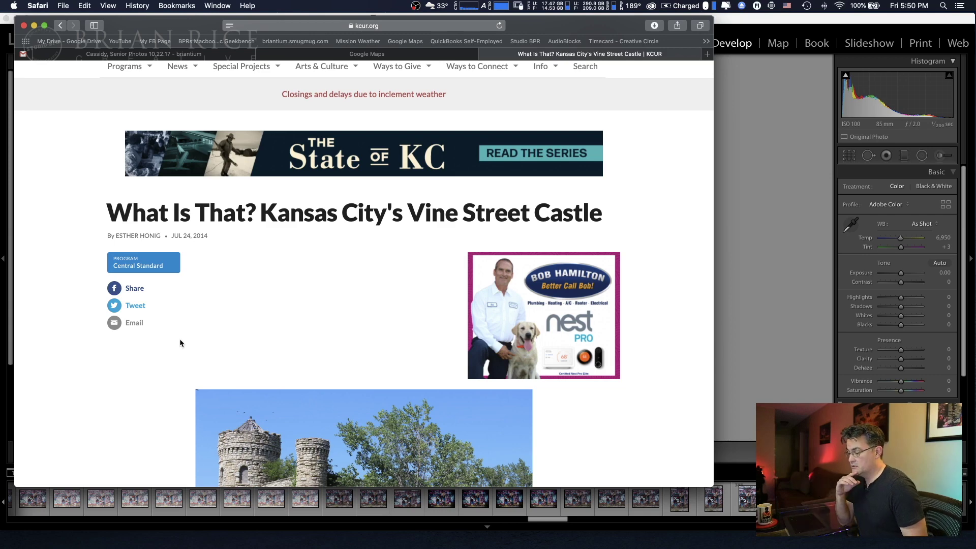
scroll(181, 343, down, 5)
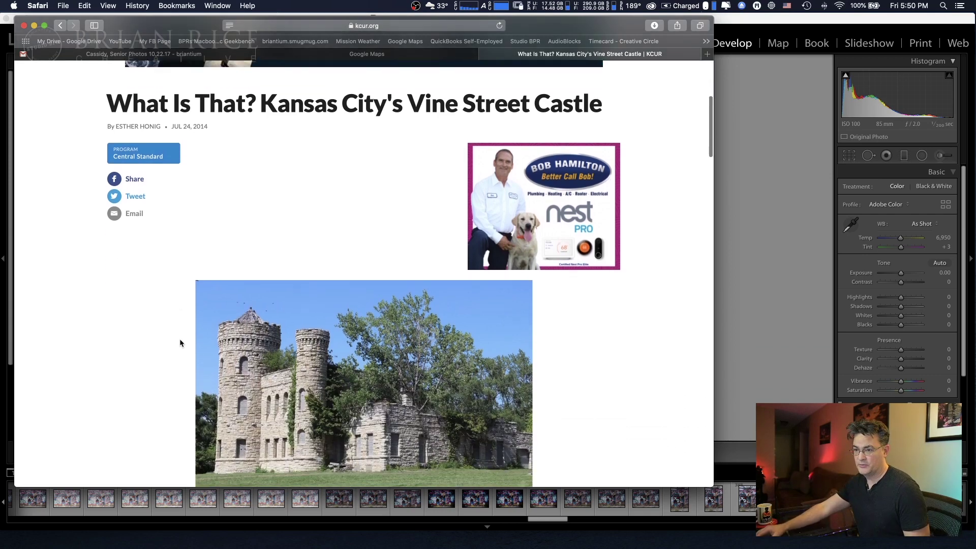
scroll(180, 343, down, 2)
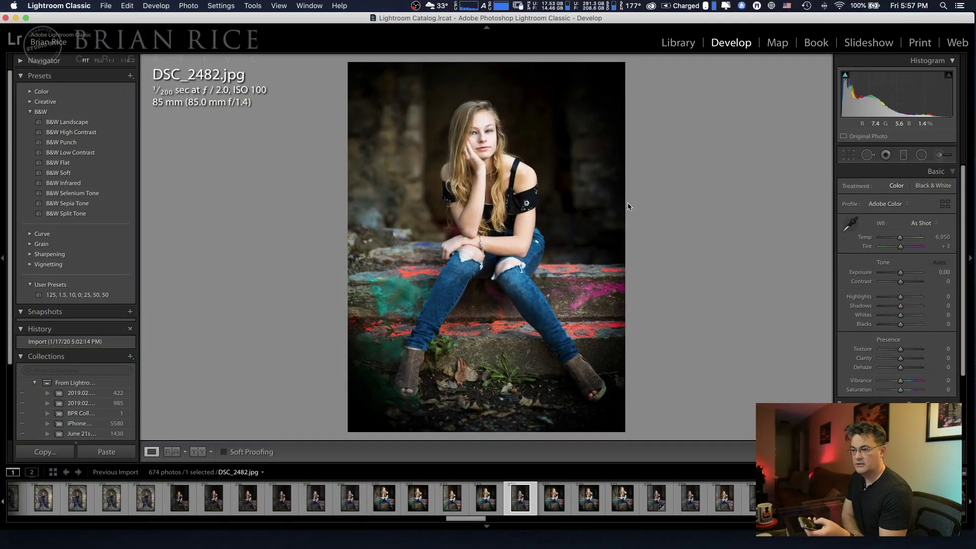
Select the raw photo DSC_2482.NEF in Lightroom Classic and set its Blue Primary saturation in Calibration to +50
key(Left)
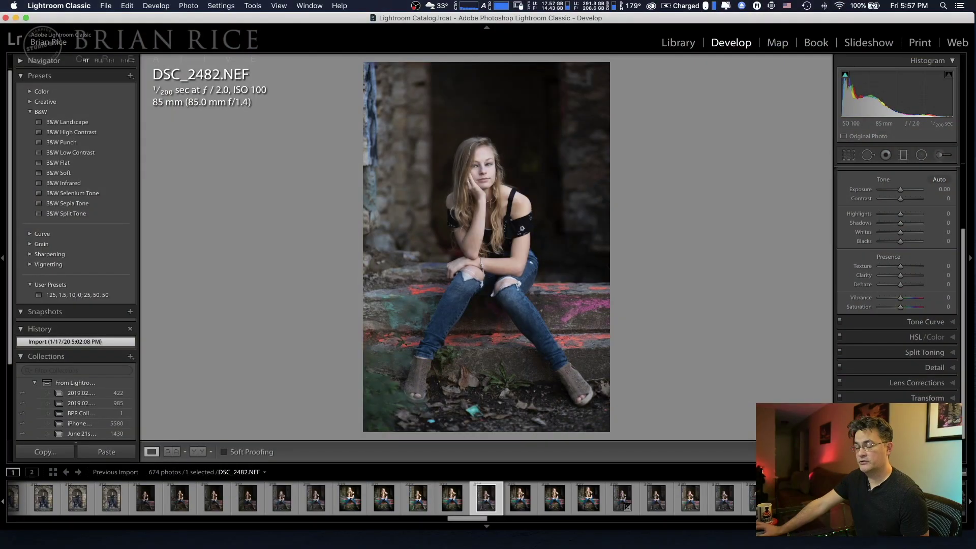
key(super+9)
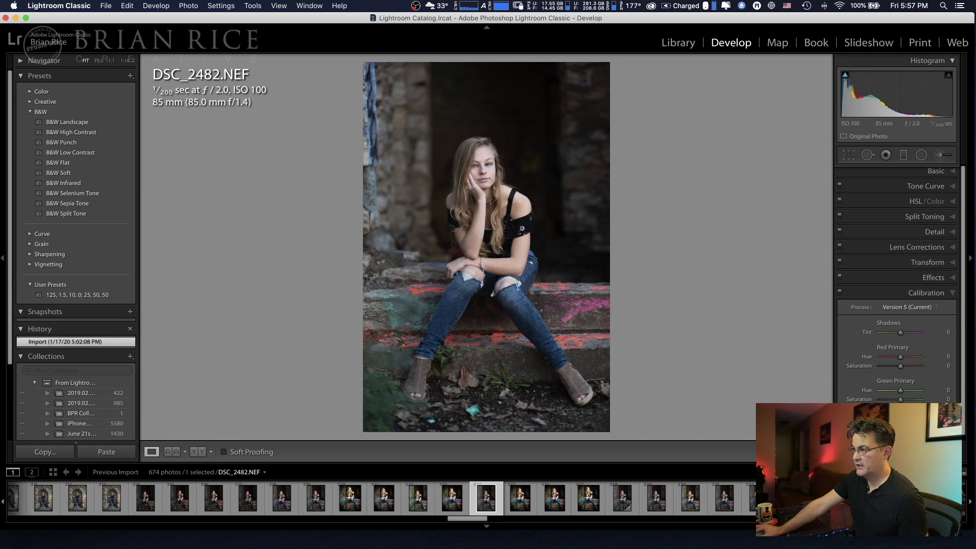
scroll(897, 285, down, 1)
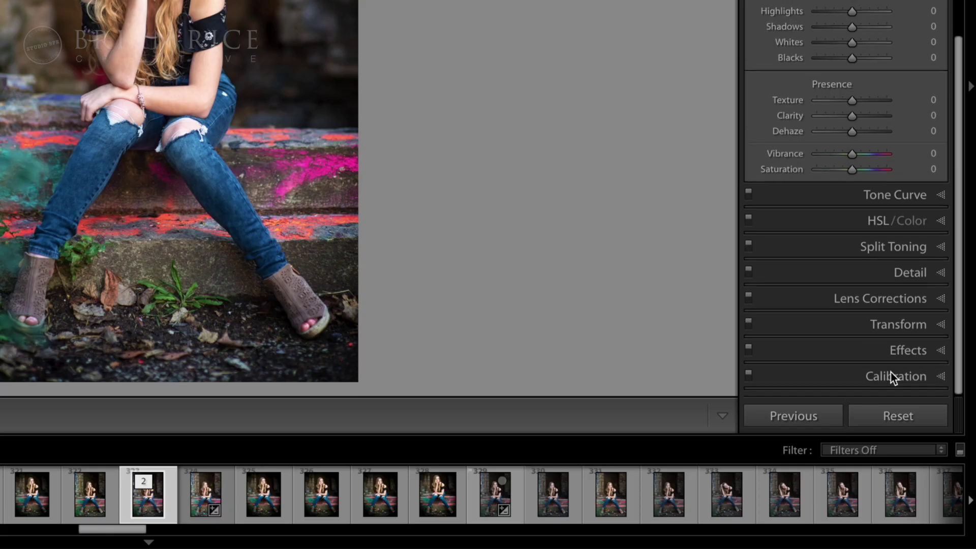
click(922, 427)
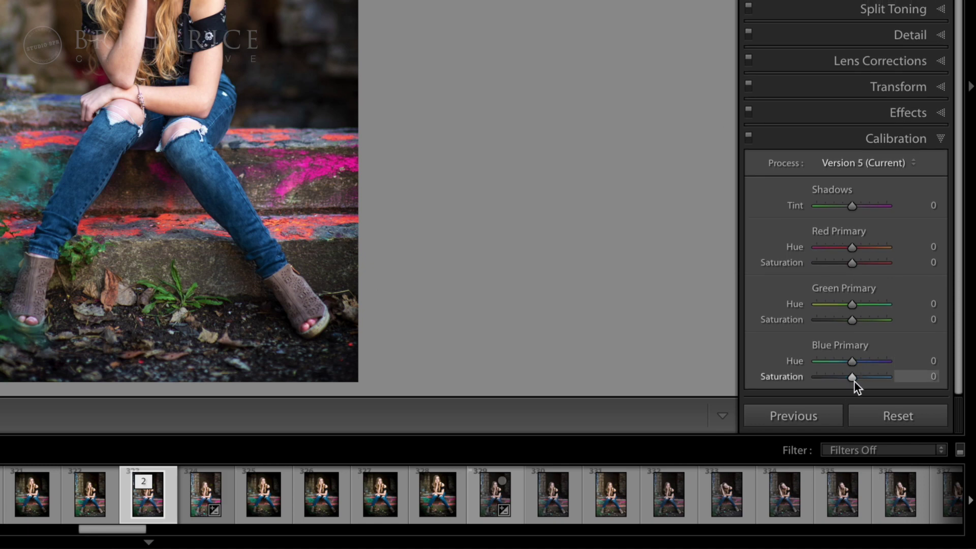
drag(852, 377, 869, 377)
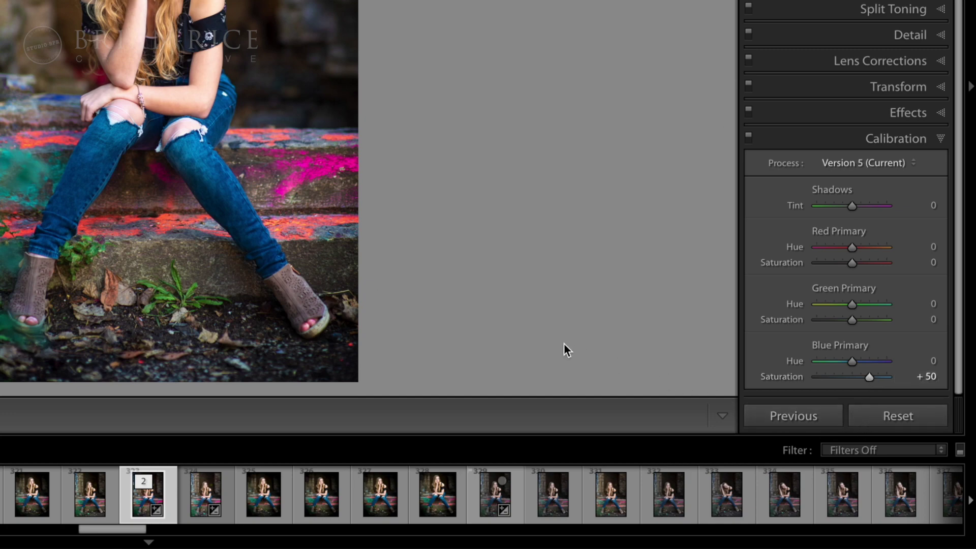
Turn the Calibration adjustment off and on repeatedly to compare the photo with and without it
click(748, 136)
click(748, 136)
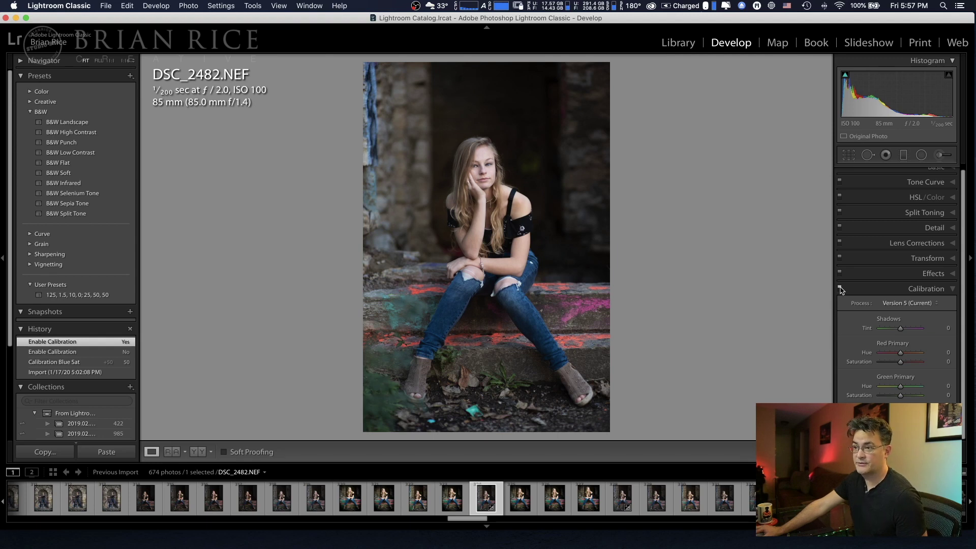
click(840, 288)
click(839, 289)
Adjust the photo's basic tone: Exposure +0.25, Highlights -33, Shadows +62, Whites +38 and Blacks -9
scroll(906, 250, up, 1)
key(super+1)
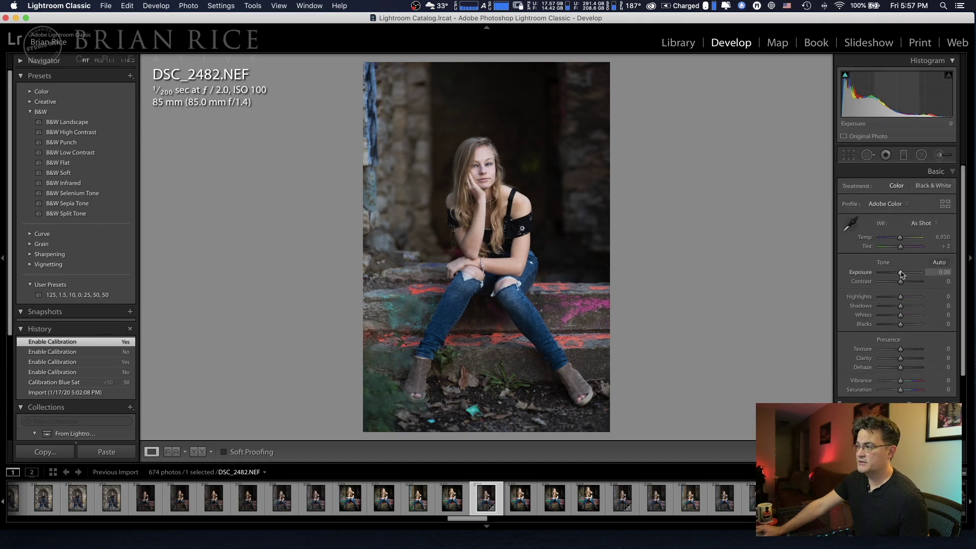
drag(901, 274, 908, 306)
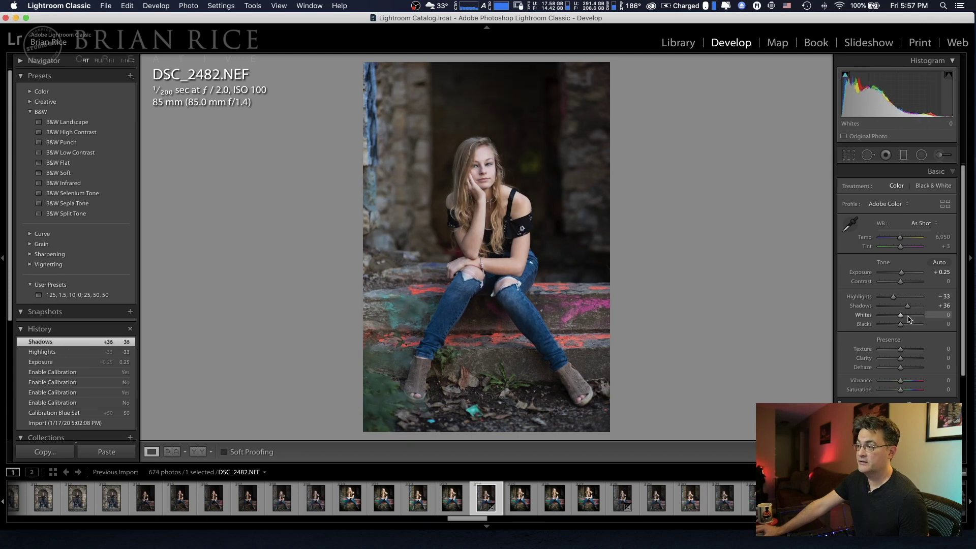
click(909, 316)
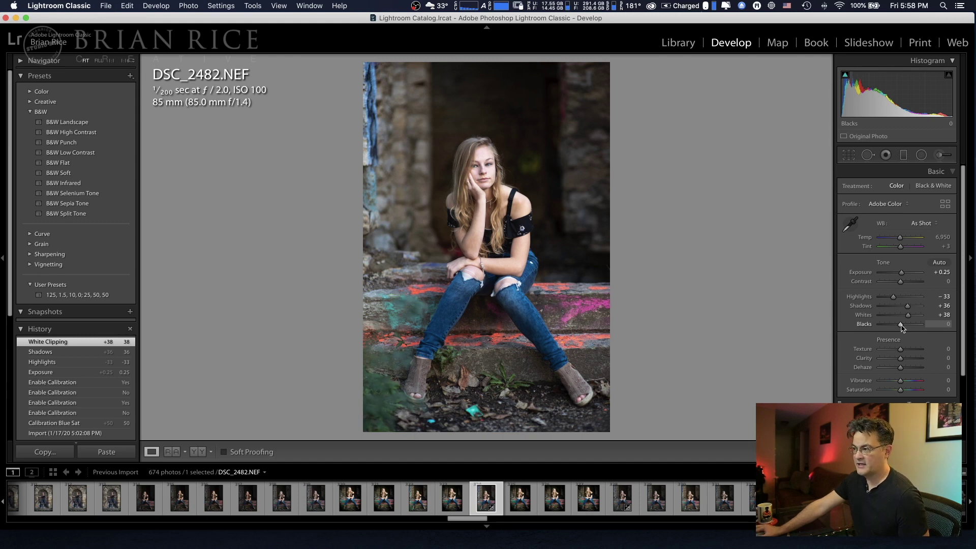
drag(900, 325, 898, 326)
drag(908, 306, 913, 307)
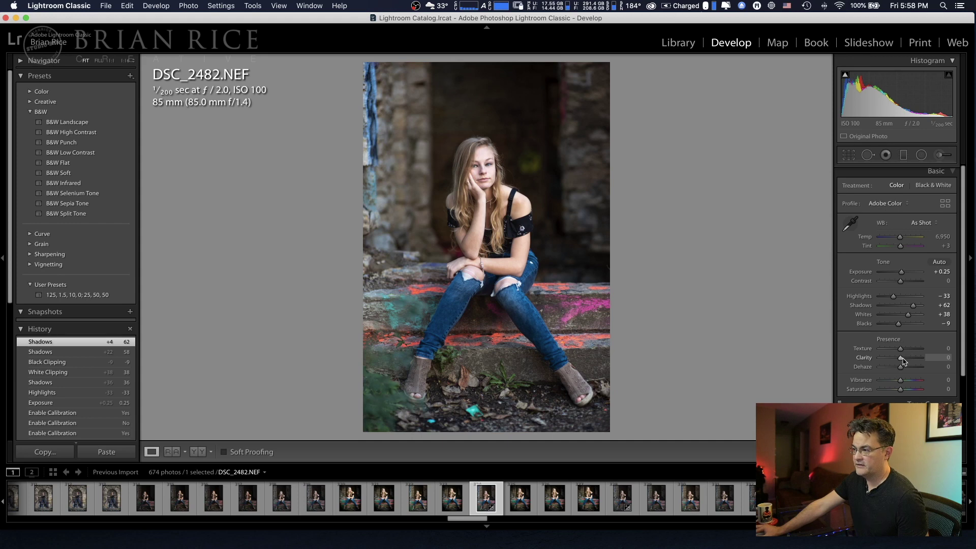
Set Clarity to +4, Dehaze to +9 and Vibrance to +46, and refine Highlights to -39 and Shadows to +70
drag(902, 359, 903, 361)
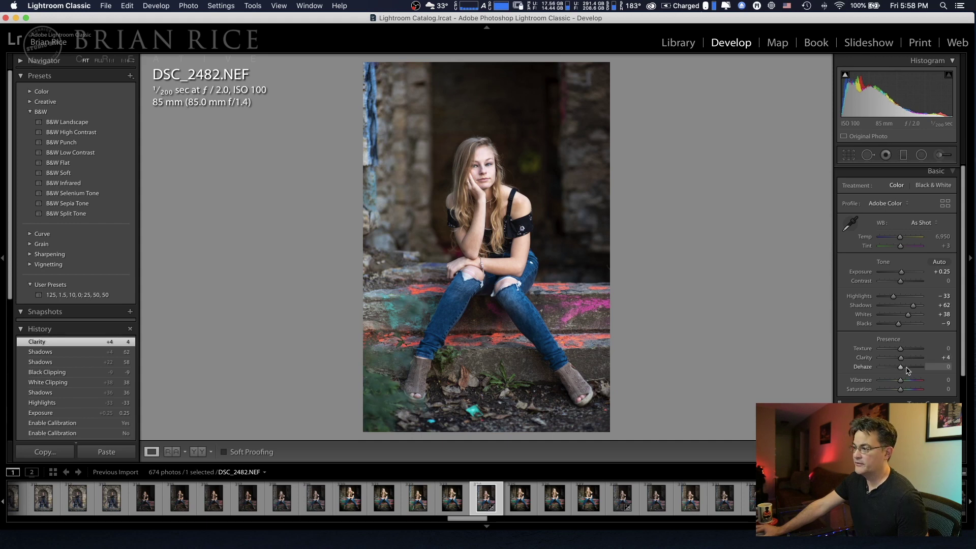
drag(905, 371, 910, 383)
drag(910, 384, 910, 383)
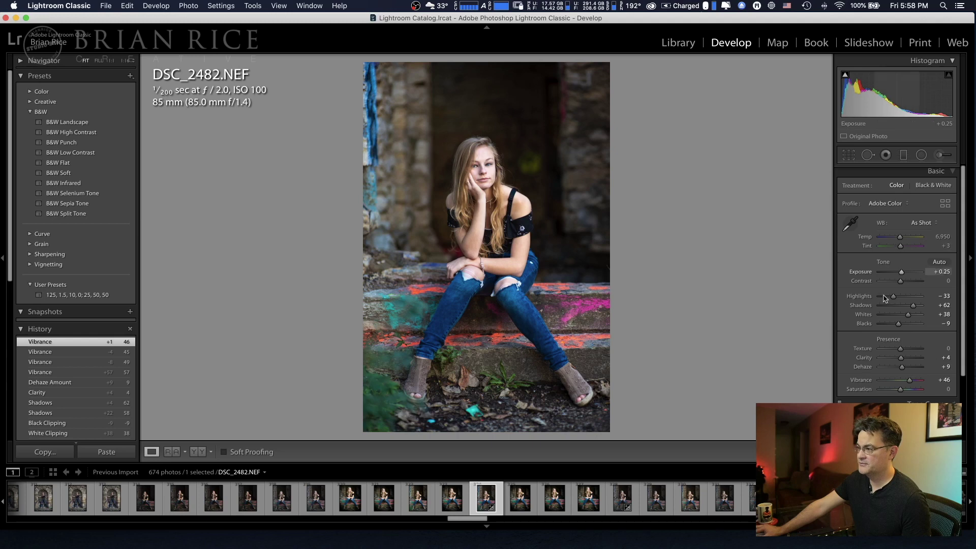
drag(894, 298, 915, 308)
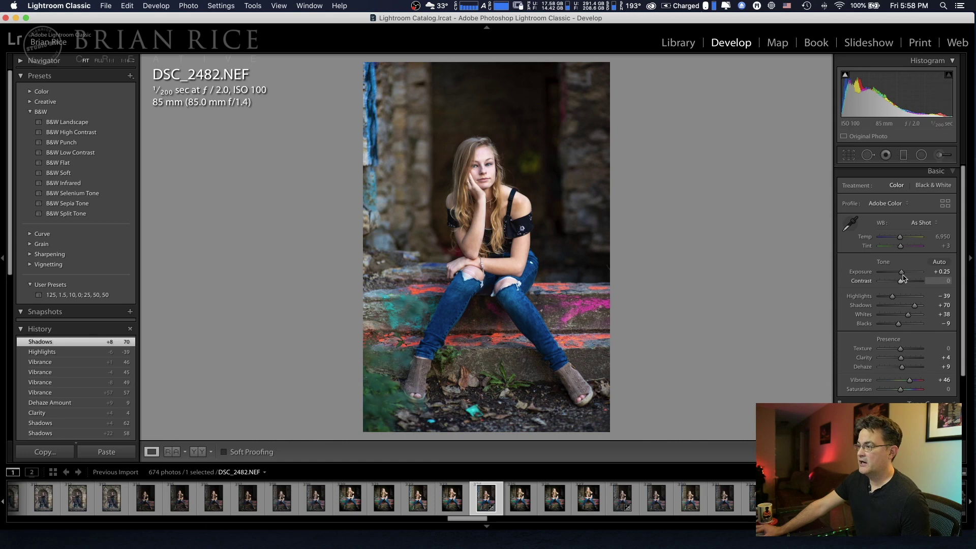
Refine the Basic adjustments to Exposure +0.60, Whites +35, Vibrance +51 and Saturation -4
drag(902, 273, 903, 273)
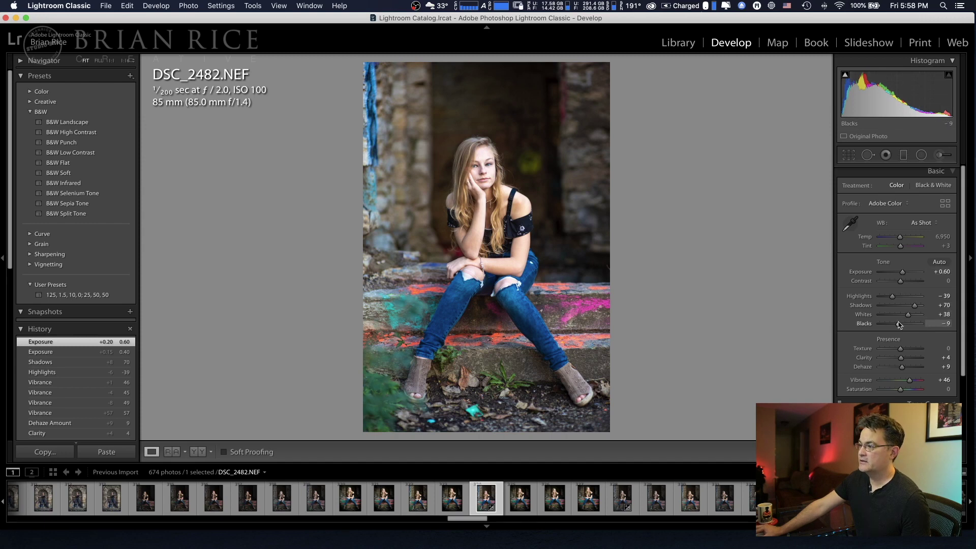
drag(909, 314, 907, 315)
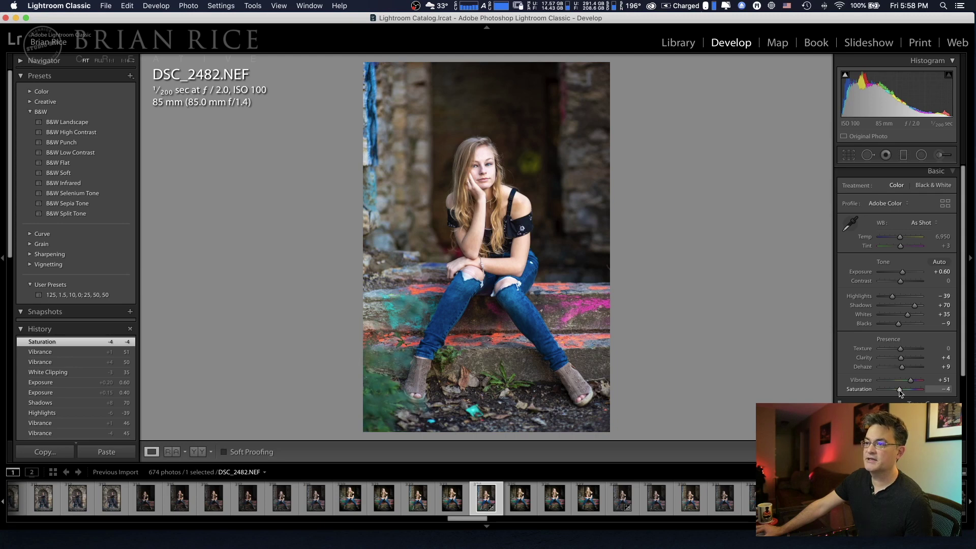
Set the HSL Blue saturation to -34 and compare the edited photo with its before version
scroll(912, 386, down, 3)
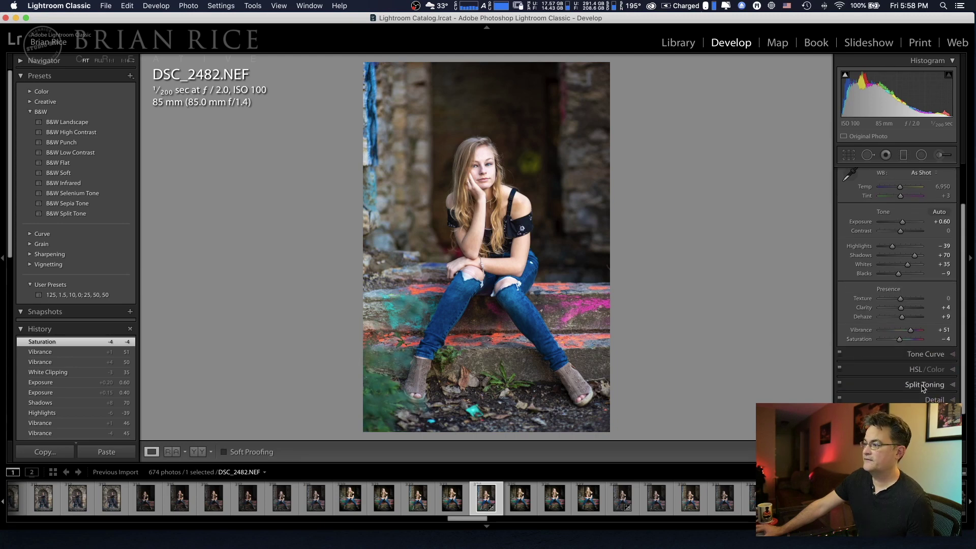
click(919, 371)
drag(903, 287, 898, 289)
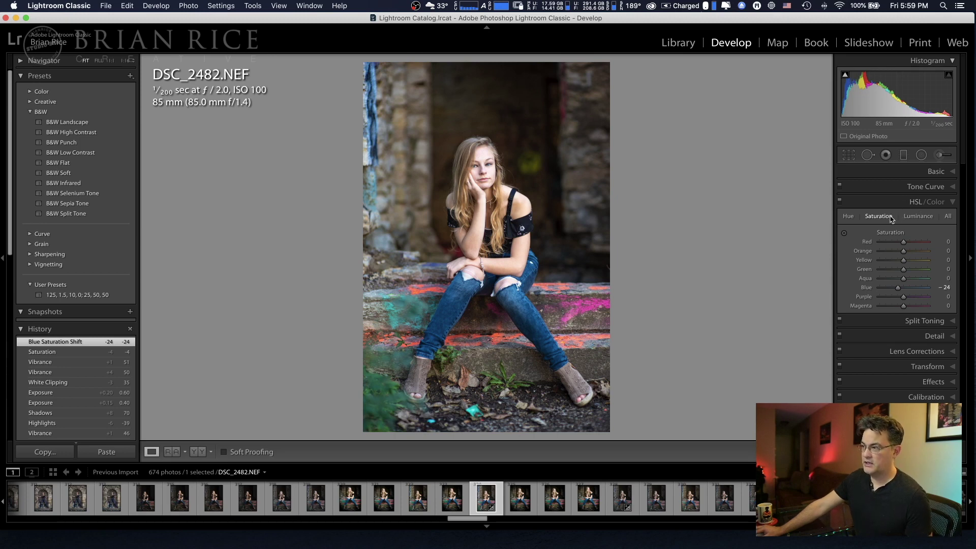
mouse_move(903, 290)
mouse_down()
mouse_move(871, 292)
mouse_move(898, 291)
mouse_up()
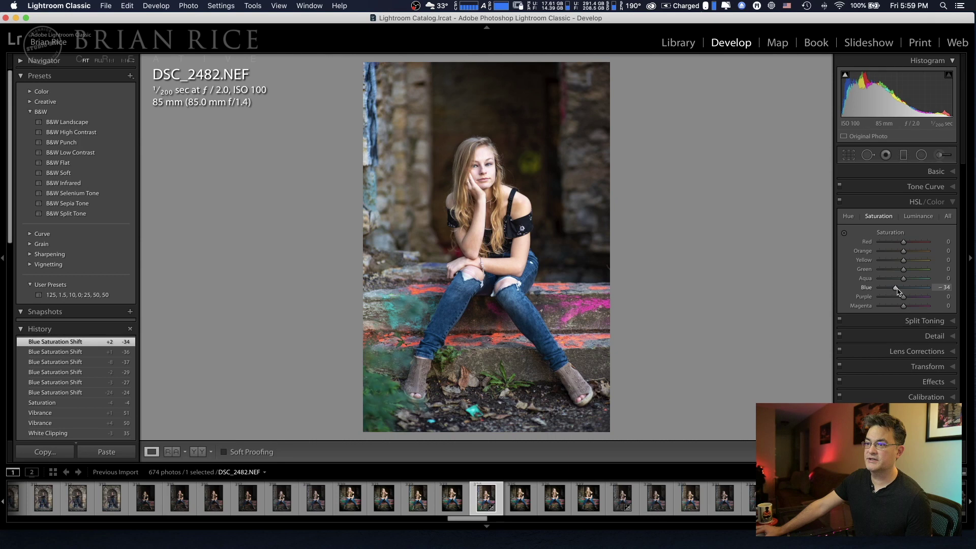
key(backslash)
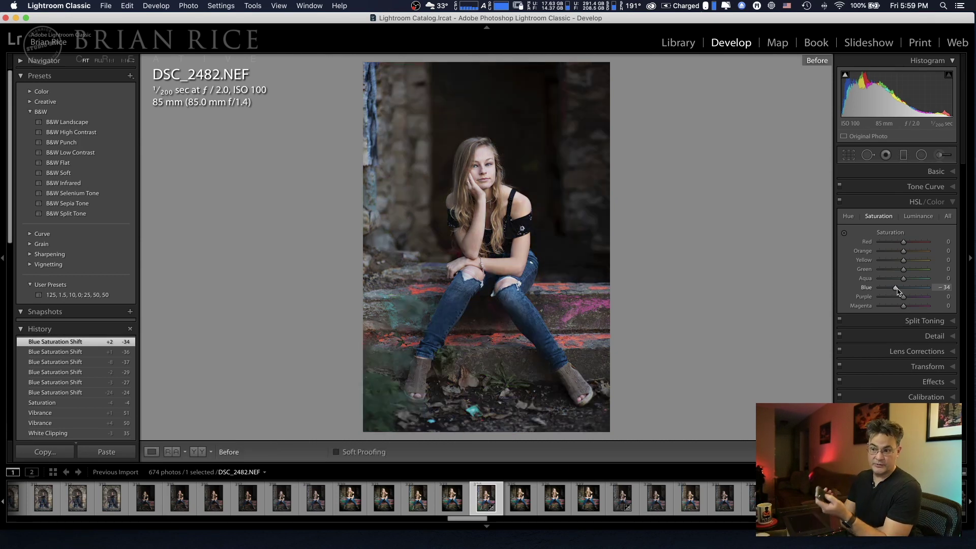
key(backslash)
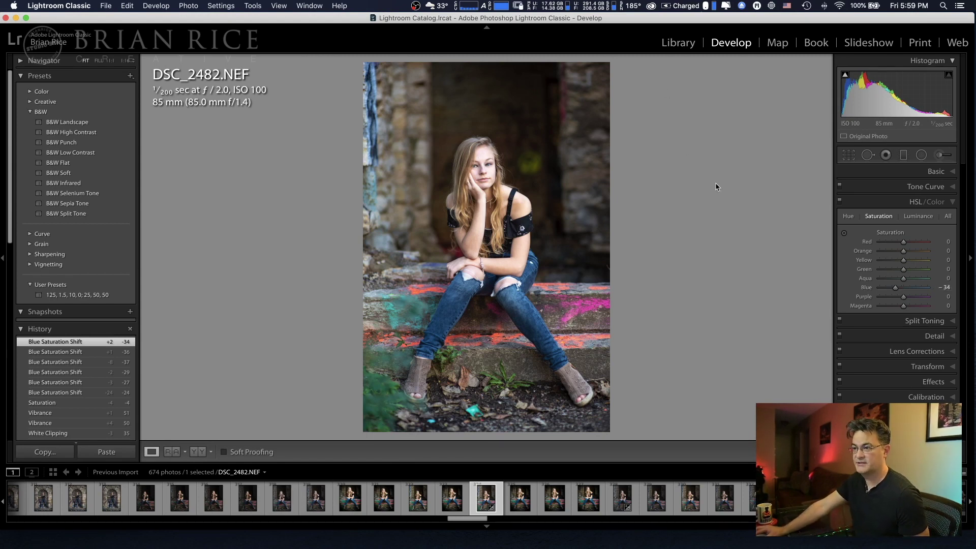
Set the Tone Curve's Lights to +4 and Darks to +6, and compare the result with the before version
click(931, 186)
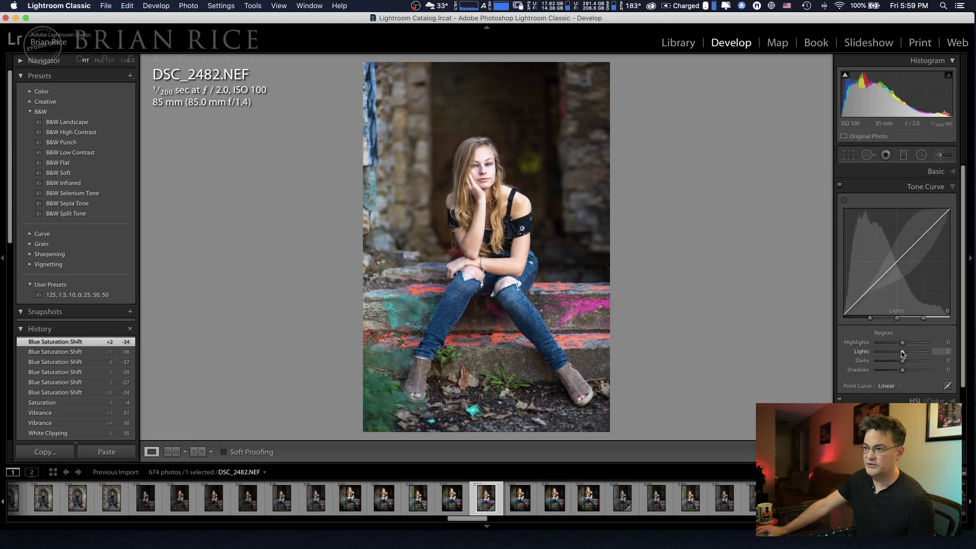
drag(903, 353, 904, 353)
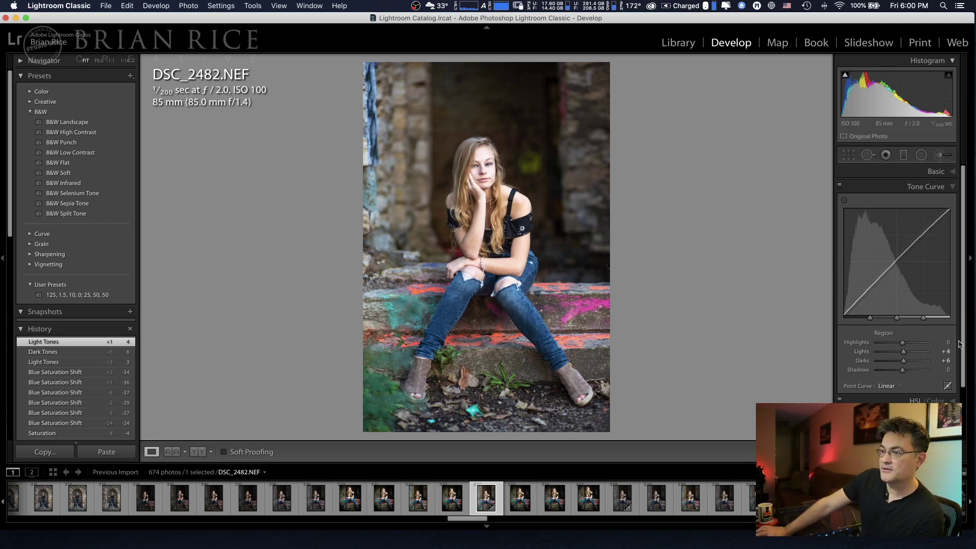
key(backslash)
key(backslash)
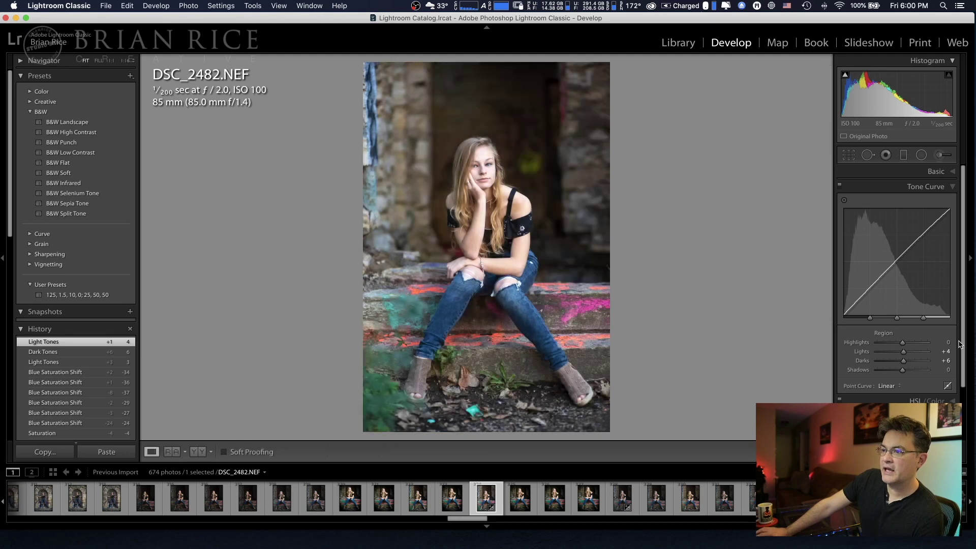
Open the edited DSC_2482.NEF in Photoshop and duplicate its Background layer
click(936, 171)
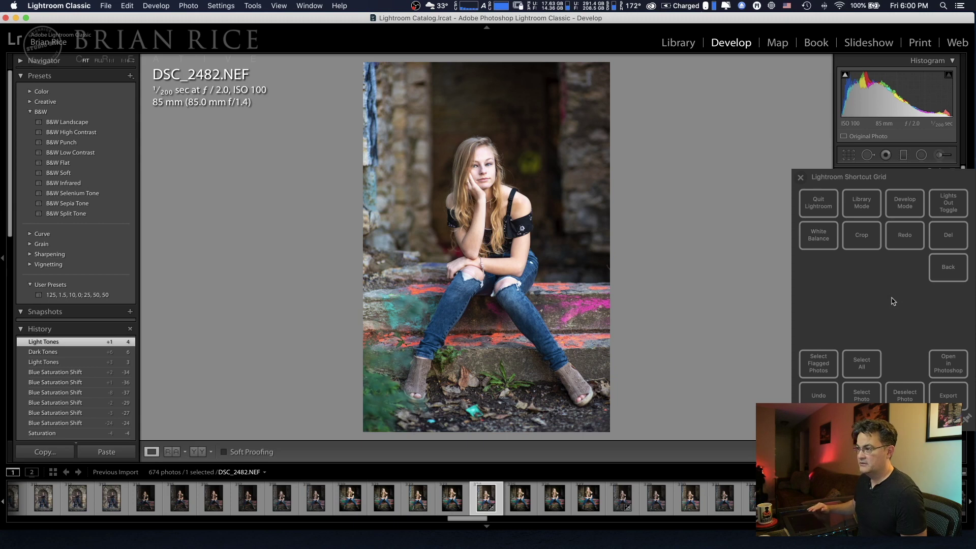
drag(910, 180, 774, 180)
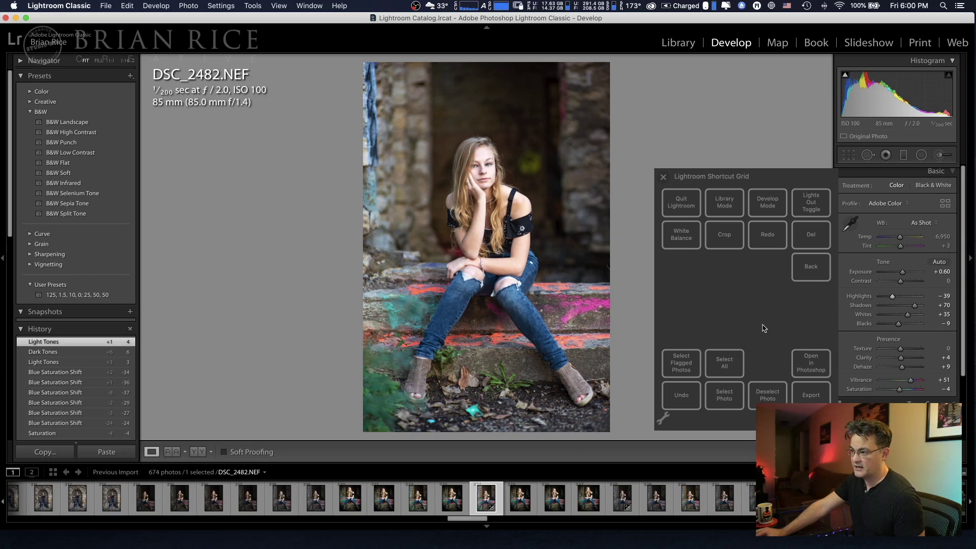
click(808, 366)
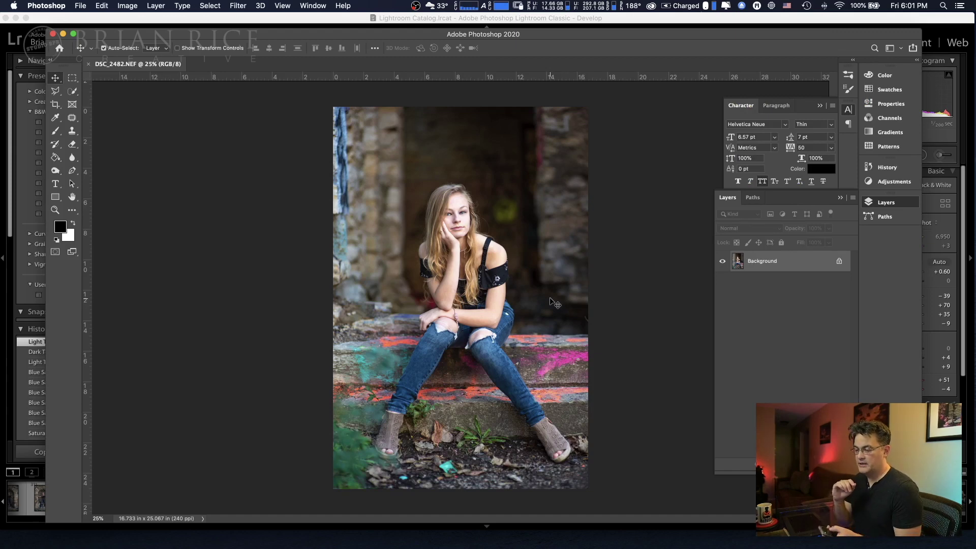
key(super+j)
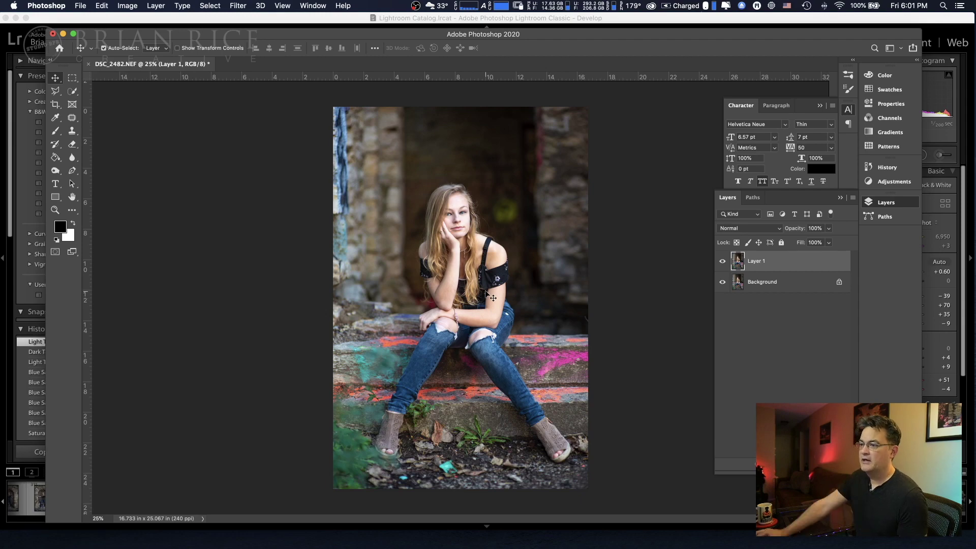
Heal the small blemishes on the subject's forehead and around the brows with the Spot Healing Brush on Layer 1
scroll(455, 277, up, 5)
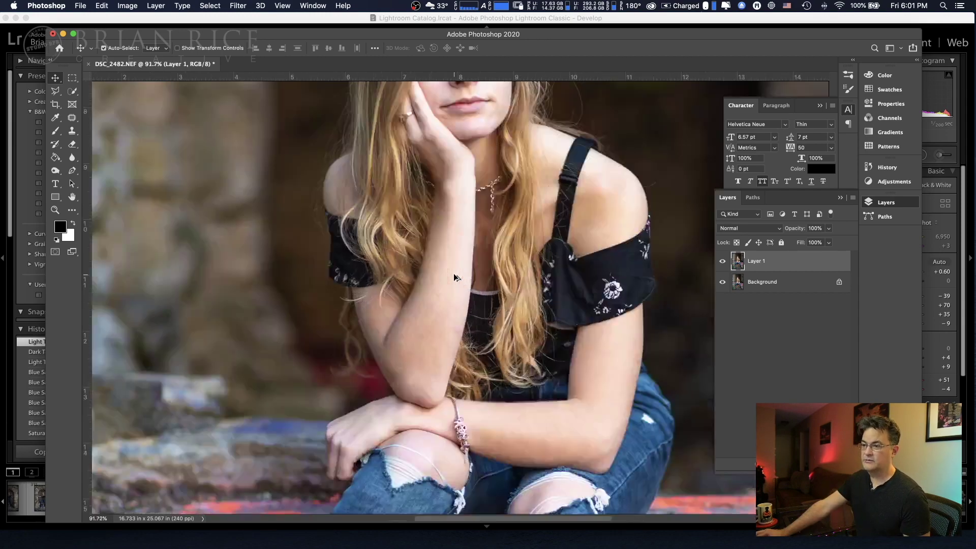
scroll(455, 277, down, 2)
scroll(482, 244, up, 6)
drag(496, 224, 545, 282)
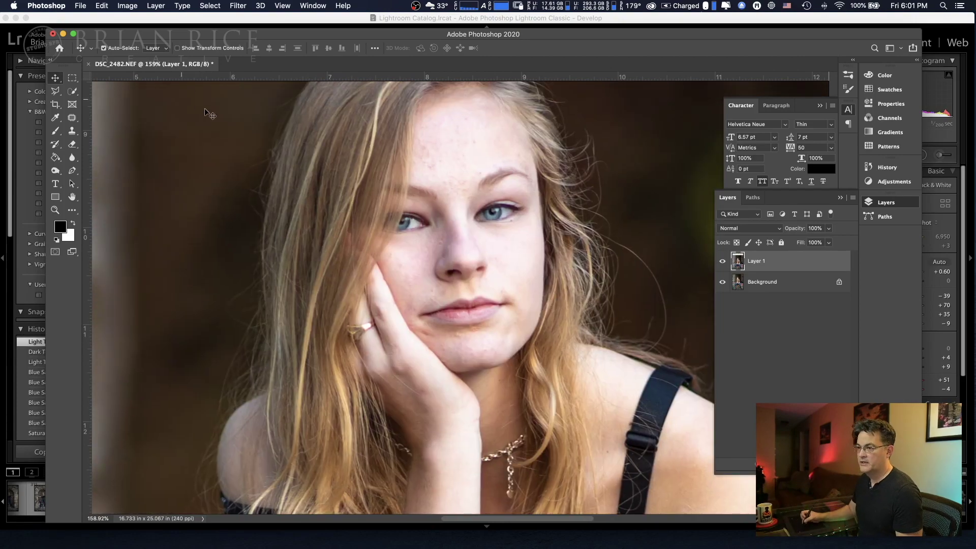
drag(388, 257, 220, 209)
drag(72, 118, 104, 115)
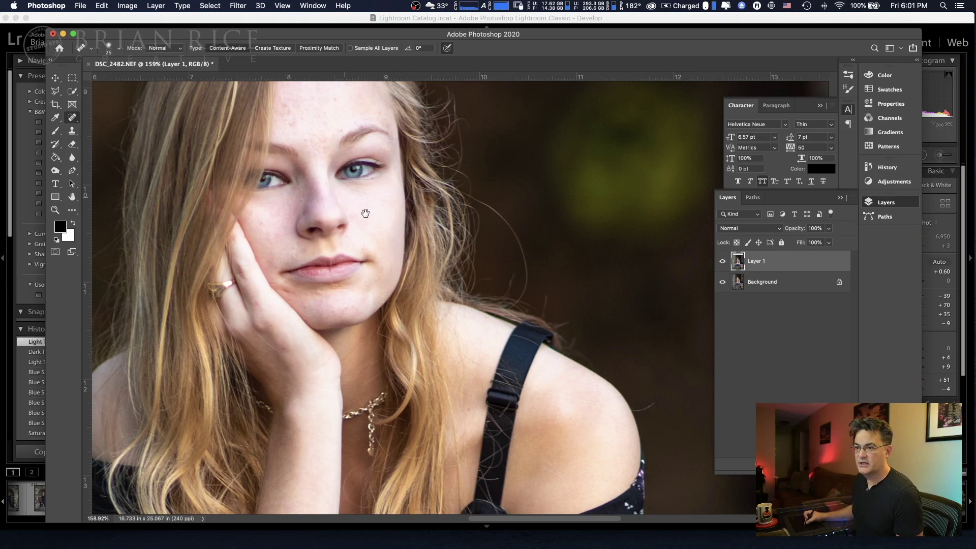
scroll(354, 208, left, 3)
scroll(355, 209, up, 2)
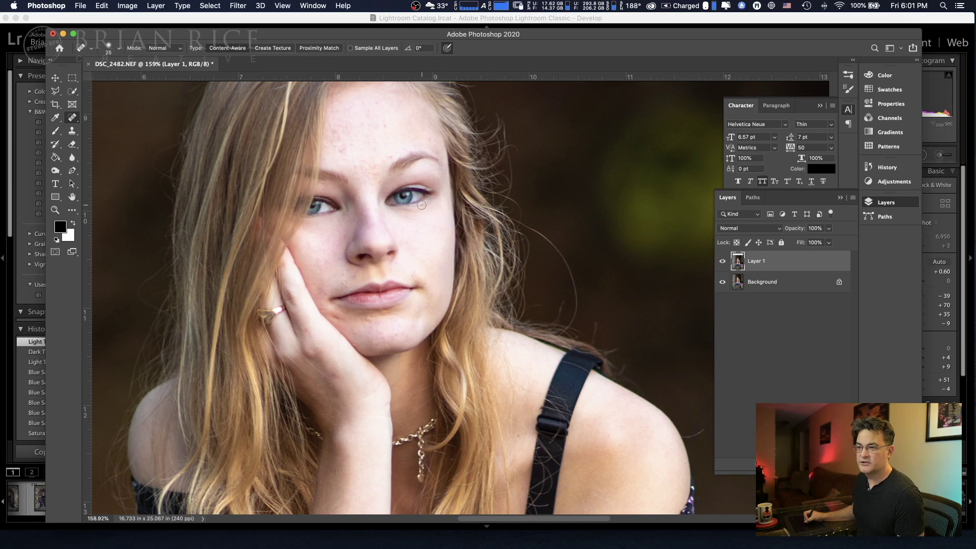
drag(333, 177, 395, 214)
mouse_move(451, 166)
mouse_down()
mouse_move(438, 141)
mouse_move(425, 139)
mouse_move(437, 183)
mouse_up()
click(445, 195)
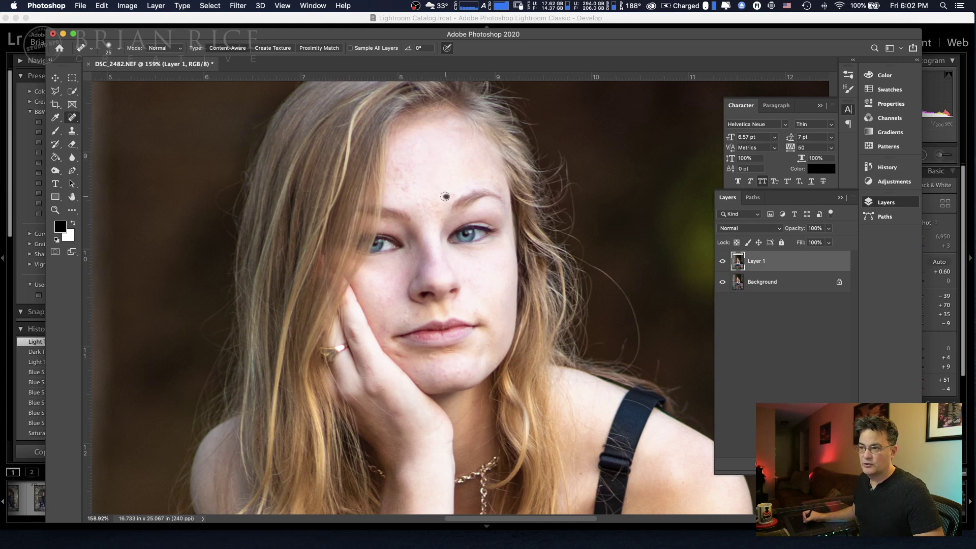
click(478, 182)
click(476, 175)
click(489, 177)
click(448, 159)
click(74, 118)
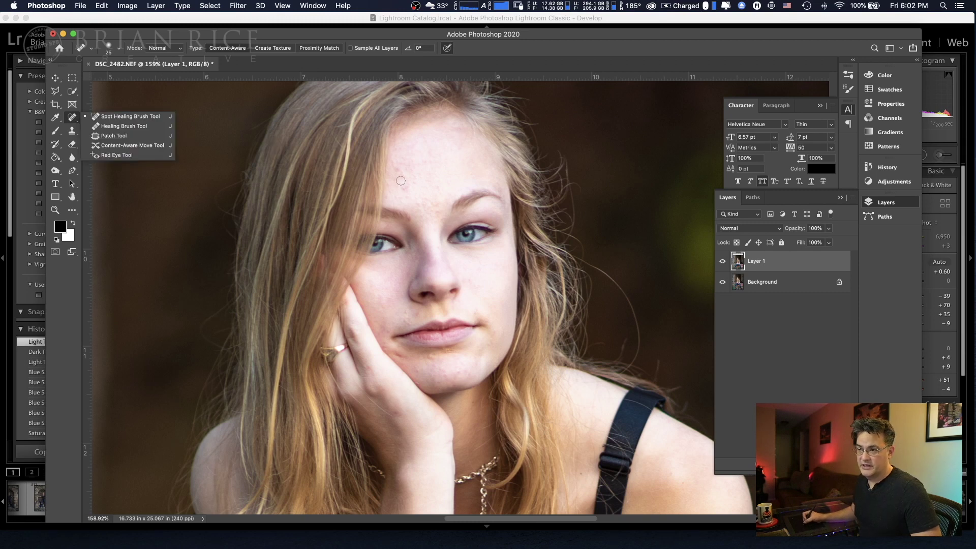
click(130, 117)
drag(414, 184, 422, 213)
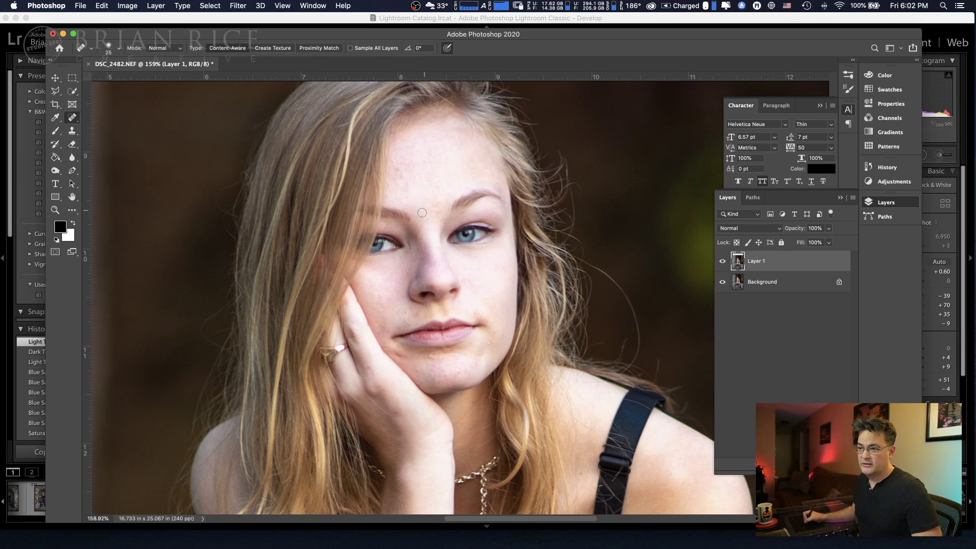
Patch the blemished skin on the forehead beside the hair with clean nearby skin using the Patch tool, and clear the selection
right_click(72, 118)
click(95, 136)
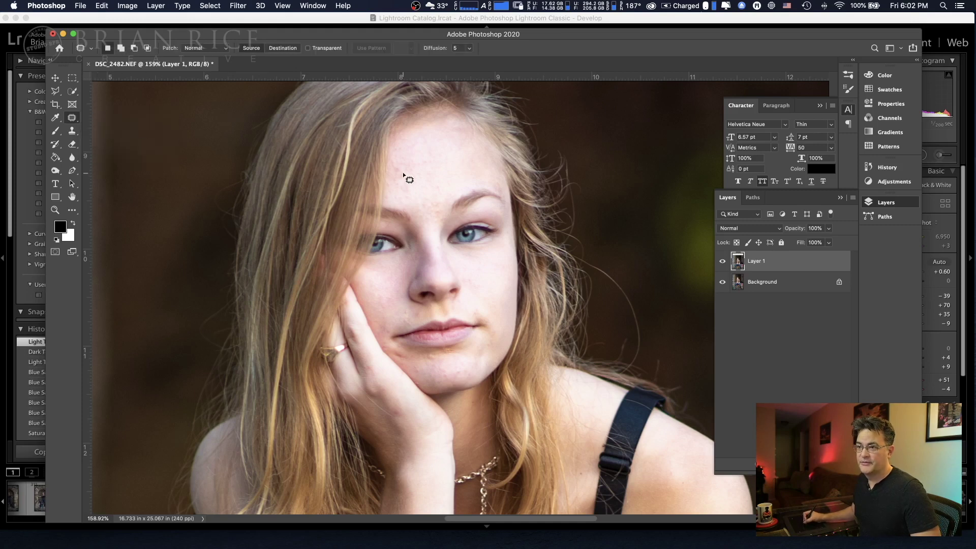
mouse_move(402, 171)
mouse_down()
mouse_move(413, 161)
mouse_move(407, 183)
mouse_up()
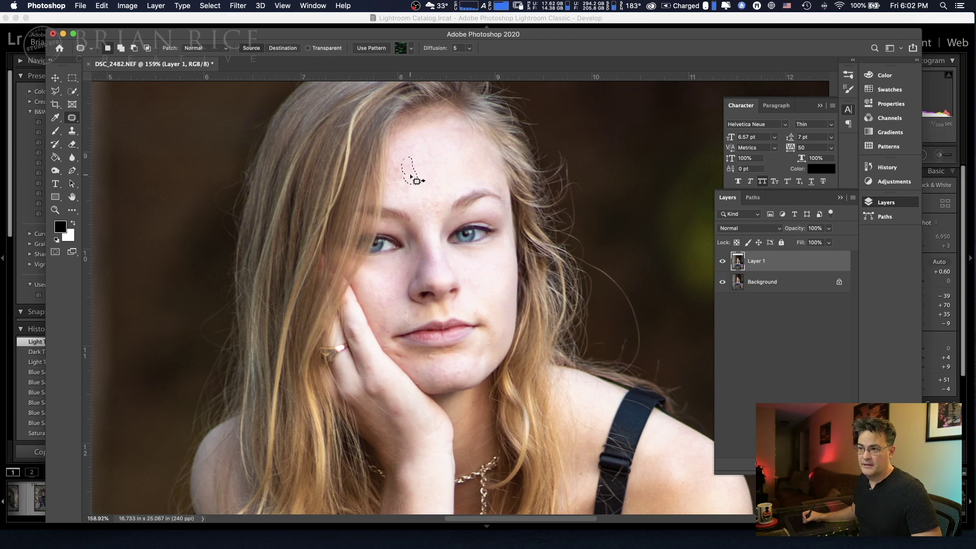
mouse_move(414, 176)
mouse_down()
mouse_move(460, 173)
mouse_move(414, 160)
mouse_move(425, 167)
mouse_move(416, 177)
mouse_move(462, 172)
mouse_move(437, 150)
mouse_move(427, 164)
mouse_move(459, 168)
mouse_move(419, 171)
mouse_move(436, 178)
mouse_move(431, 161)
mouse_move(461, 175)
mouse_up()
key(super+d)
key(super+d)
mouse_move(432, 144)
mouse_down()
mouse_move(417, 156)
mouse_move(424, 163)
mouse_move(447, 147)
mouse_move(464, 157)
mouse_move(447, 148)
mouse_move(449, 163)
mouse_move(432, 146)
mouse_move(402, 159)
mouse_move(425, 163)
mouse_move(411, 183)
mouse_move(401, 190)
mouse_move(397, 180)
mouse_up()
mouse_move(405, 173)
mouse_down()
mouse_move(421, 168)
mouse_move(427, 198)
mouse_move(446, 168)
mouse_move(410, 202)
mouse_move(408, 191)
mouse_move(421, 207)
mouse_move(436, 207)
mouse_move(431, 197)
mouse_up()
key(cmd+d)
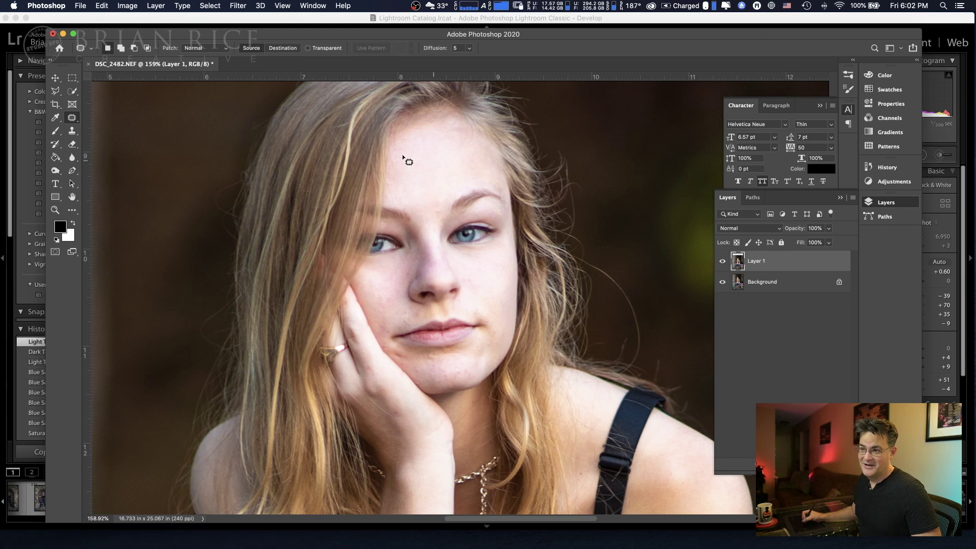
Heal the marks on the hand supporting the face with the Spot Healing Brush
right_click(73, 121)
click(115, 116)
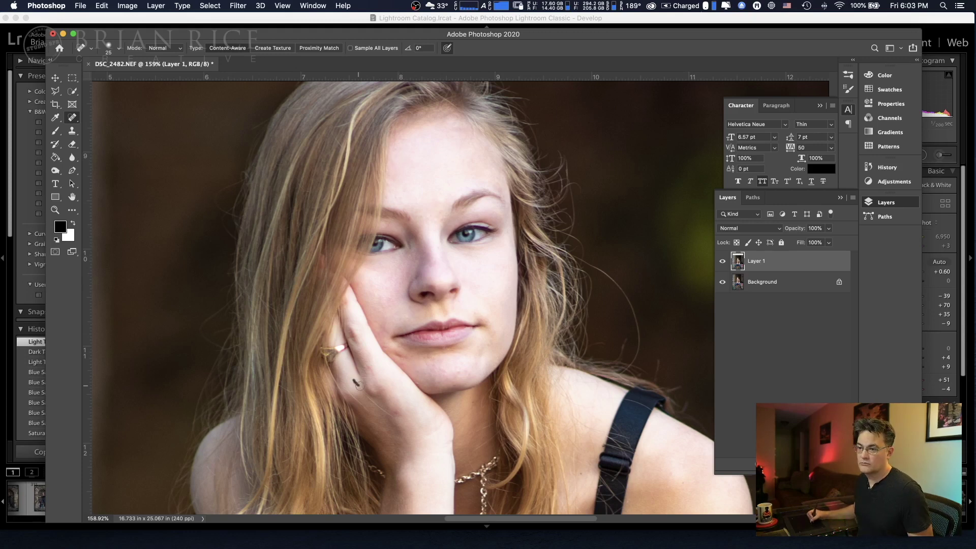
click(733, 279)
key(v)
drag(433, 498, 375, 351)
Hide and show Layer 1 to compare the skin before and after retouching, and reselect Layer 1
click(722, 262)
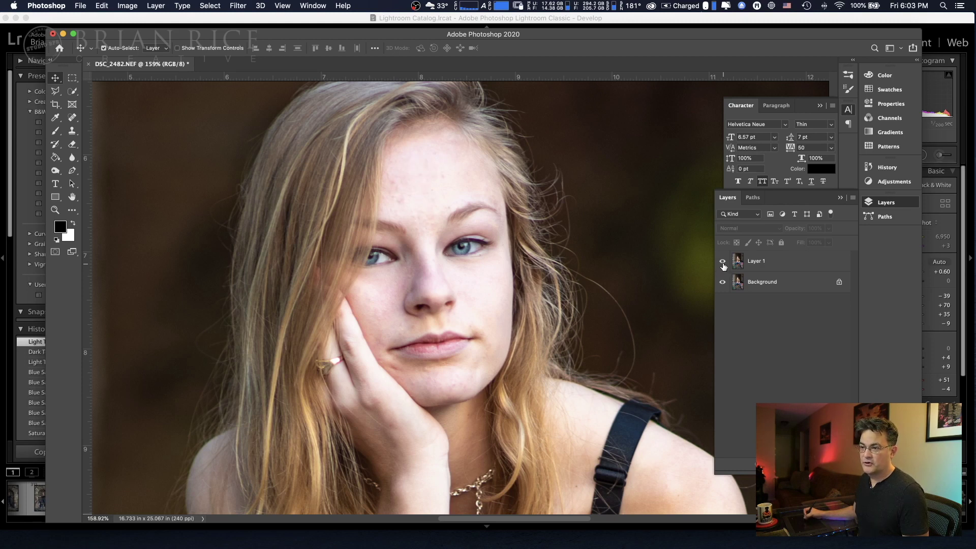
click(722, 262)
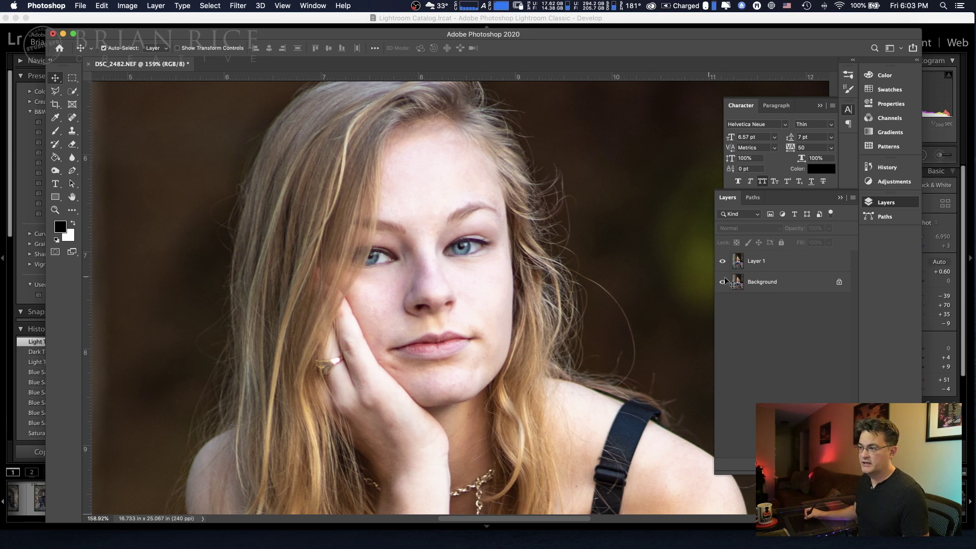
click(789, 263)
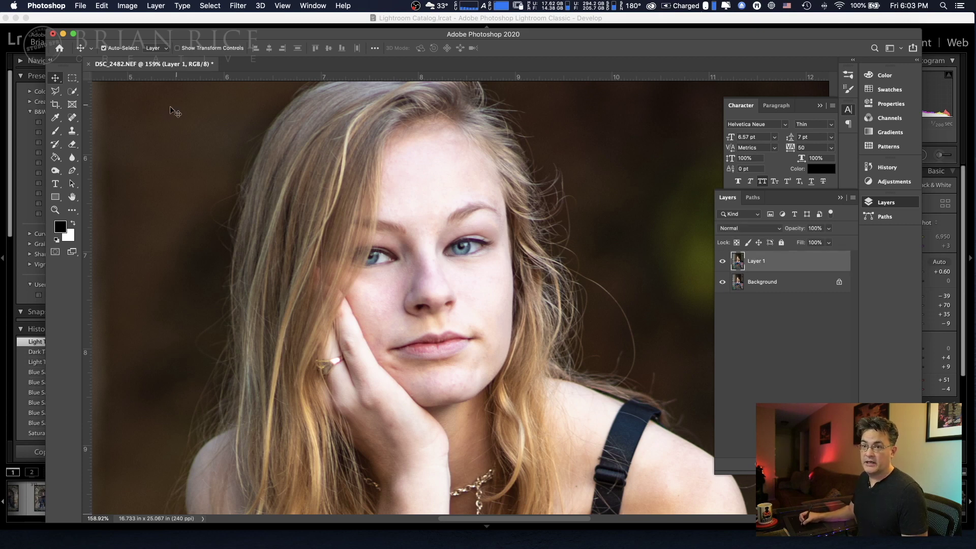
Remove the long looping stray hair and the flyaways above the shoulder from the dark background with the Spot Healing Brush
click(72, 118)
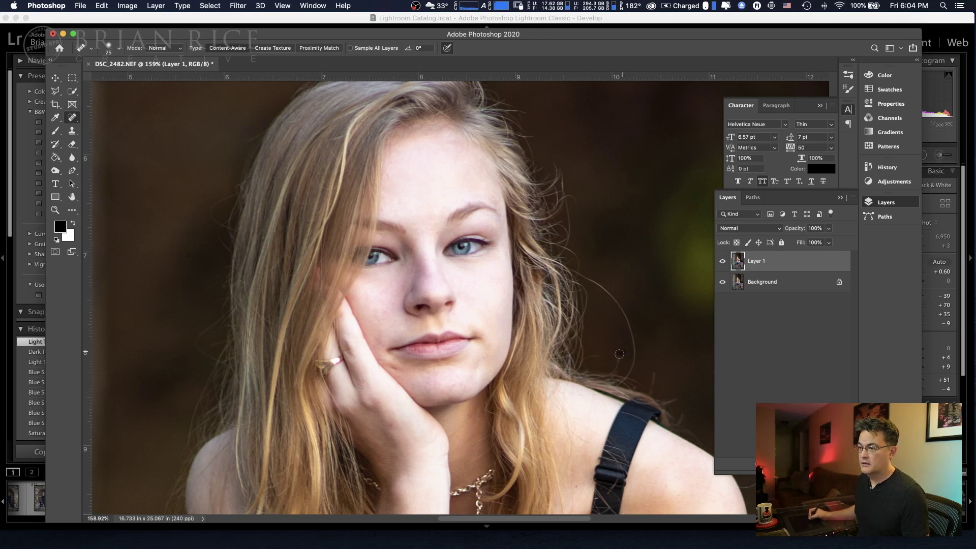
mouse_move(616, 362)
mouse_down()
mouse_move(608, 372)
mouse_move(619, 359)
mouse_up()
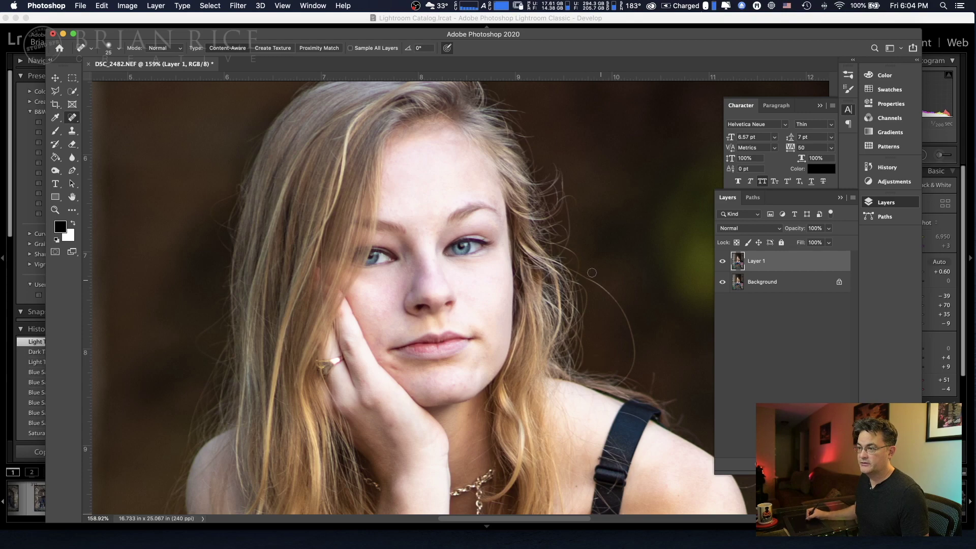
key(x)
scroll(648, 404, down, 3)
scroll(648, 404, right, 3)
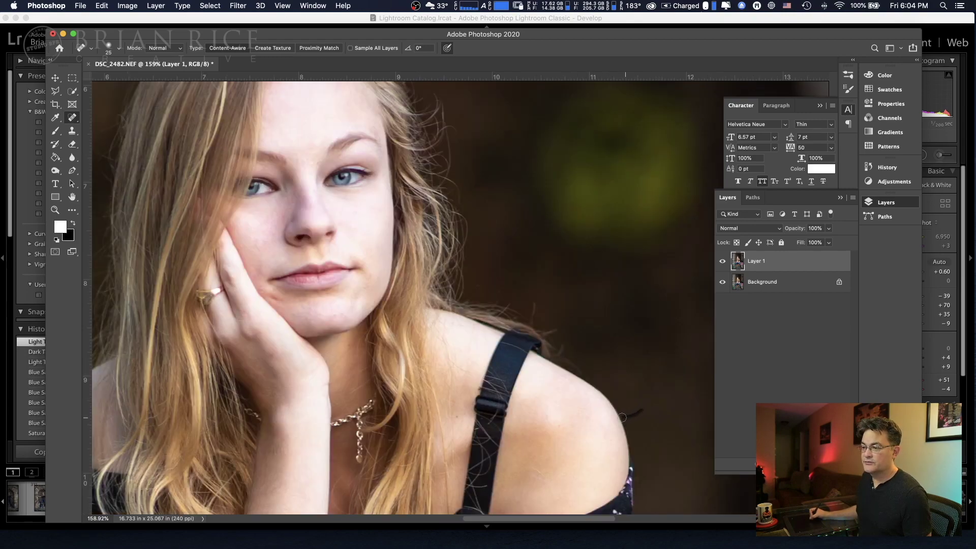
drag(611, 417, 611, 416)
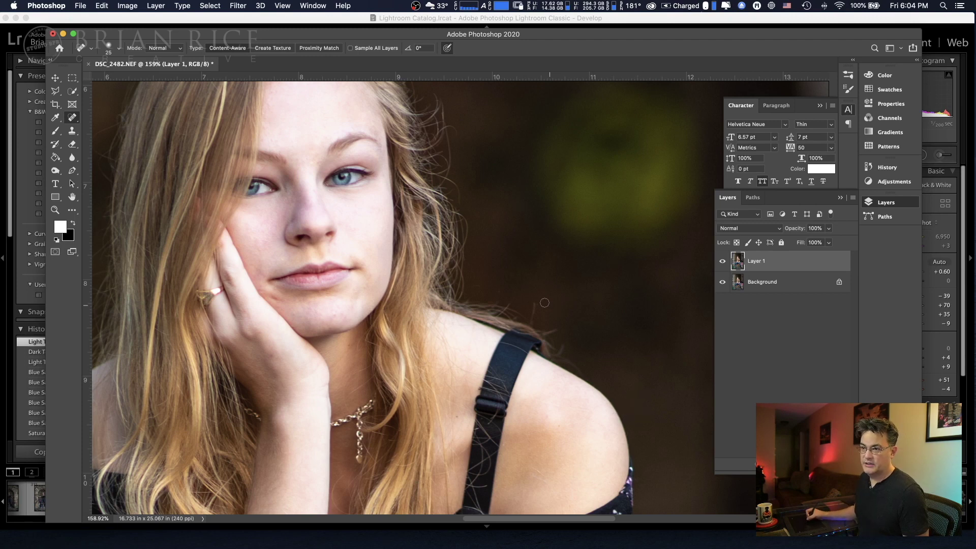
drag(531, 322, 534, 305)
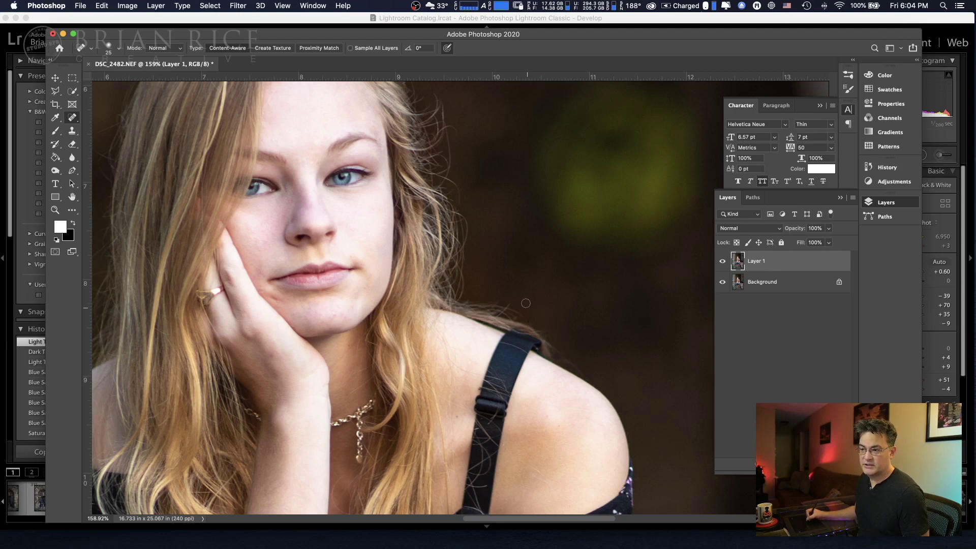
Remove the flyaway hairs against the dark background beside the face with the Spot Healing Brush
scroll(547, 253, up, 3)
scroll(547, 252, left, 3)
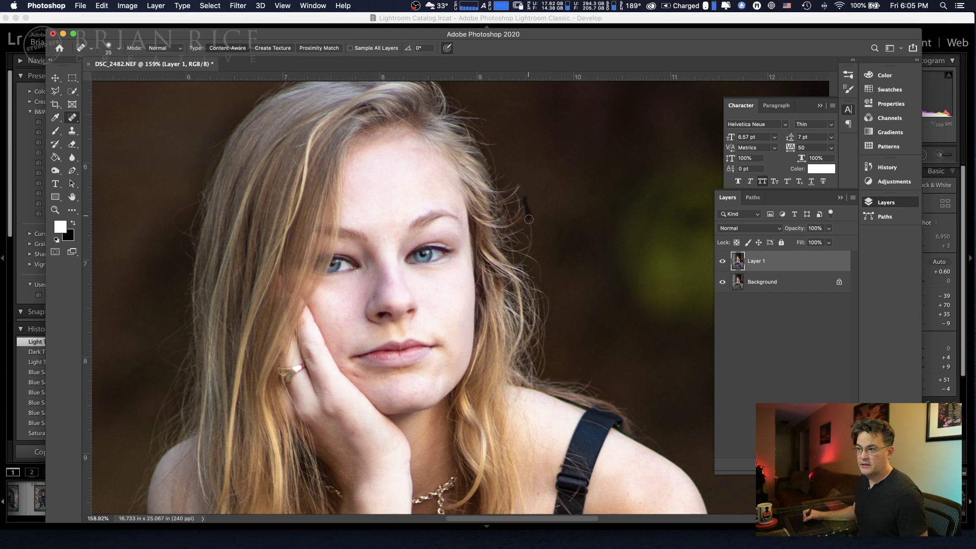
mouse_move(520, 259)
mouse_down()
mouse_move(517, 250)
mouse_move(539, 284)
mouse_up()
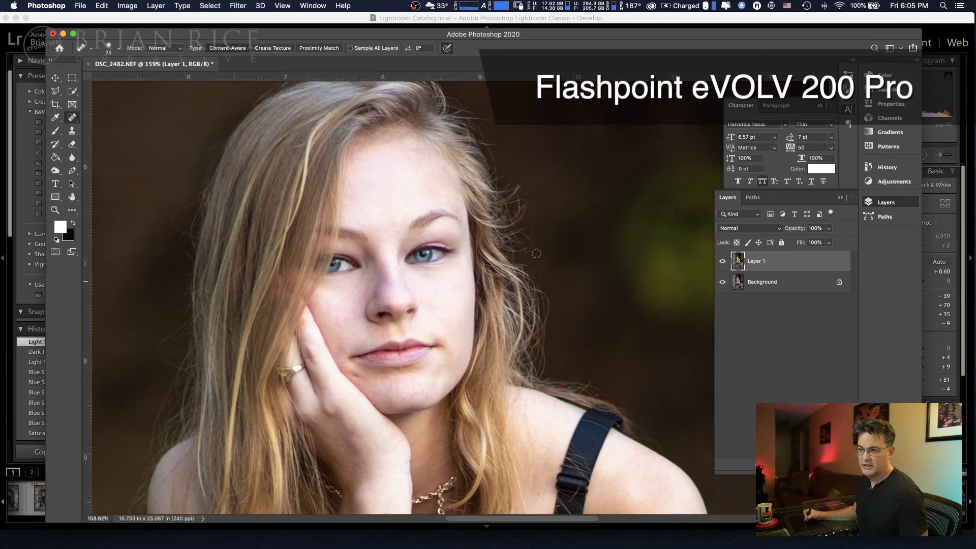
Remove the flyaway hairs along the upper side of the head against the dark background with the Spot Healing Brush
drag(526, 251, 534, 223)
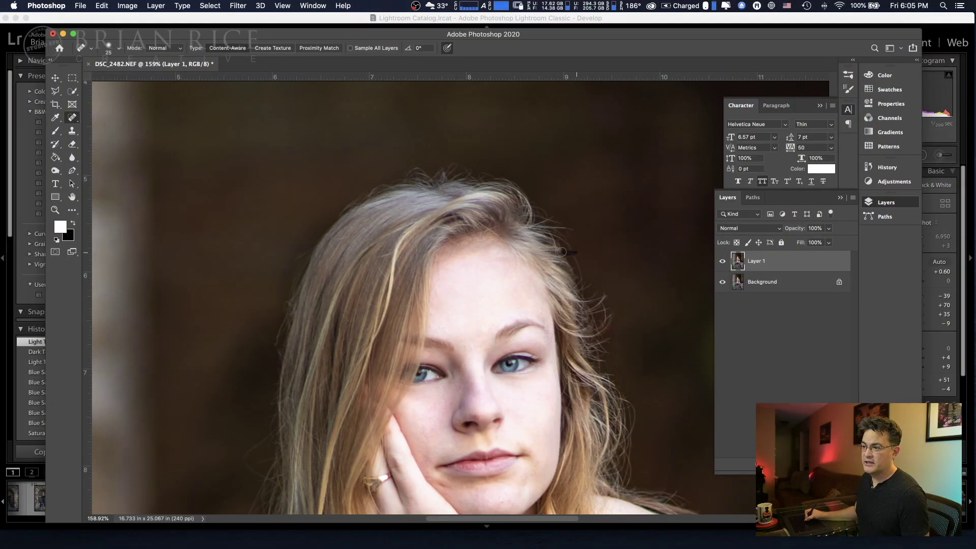
mouse_move(572, 251)
mouse_down()
mouse_move(576, 287)
mouse_move(573, 243)
mouse_move(554, 224)
mouse_up()
mouse_move(566, 232)
mouse_down()
mouse_move(574, 253)
mouse_move(569, 239)
mouse_up()
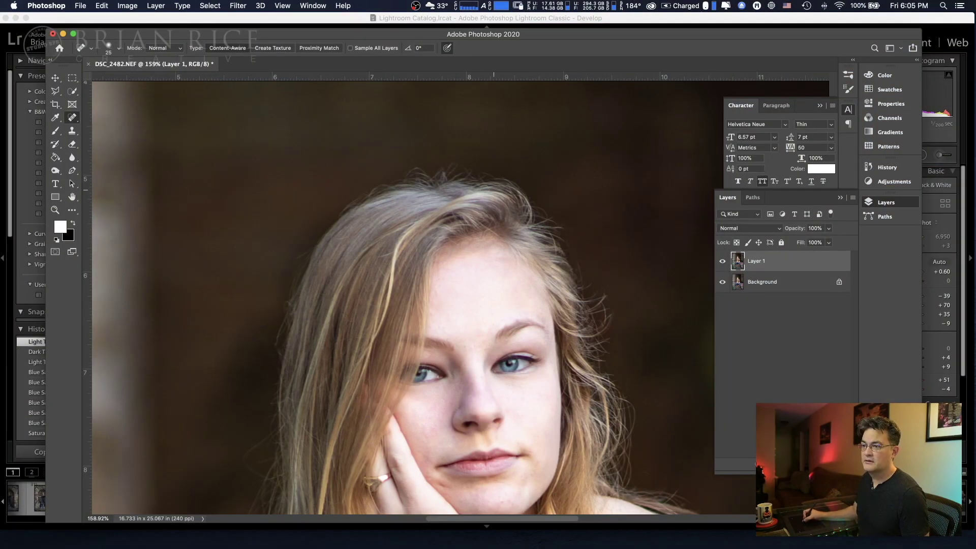
Heal the small marks on the cheek beside the fingers and under the jaw with the Spot Healing Brush
scroll(403, 218, down, 10)
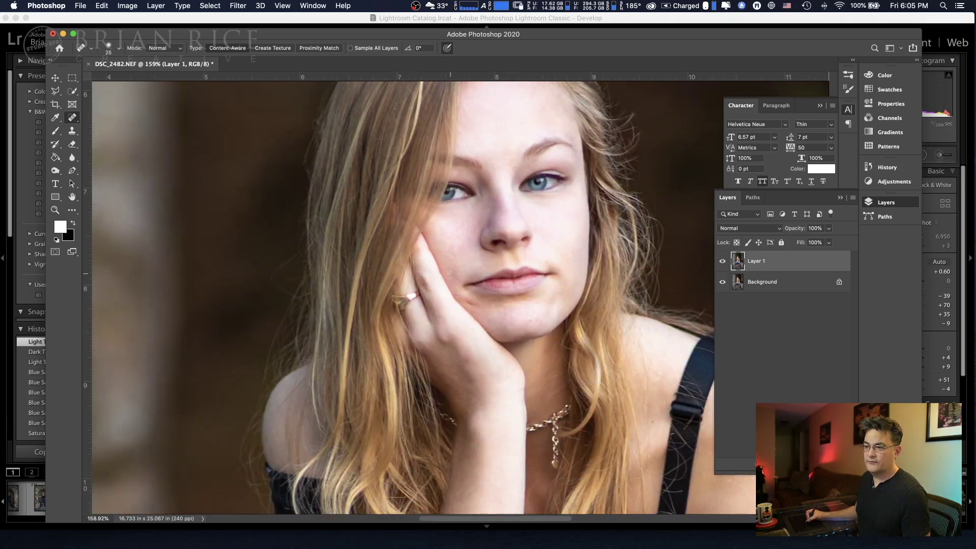
click(447, 268)
drag(452, 275, 452, 276)
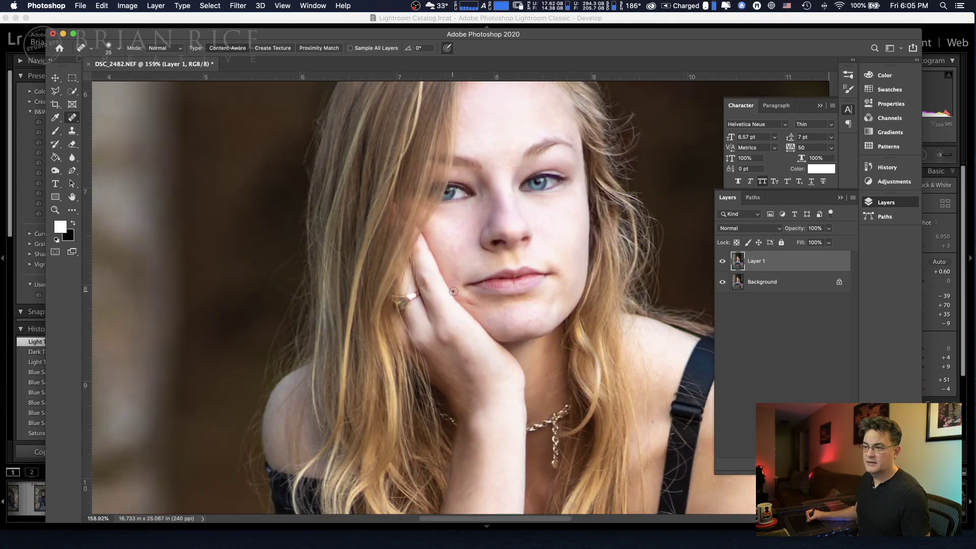
click(545, 351)
Heal the marks and stray hairs on the chest below the necklace with the Spot Healing Brush
scroll(531, 302, down, 6)
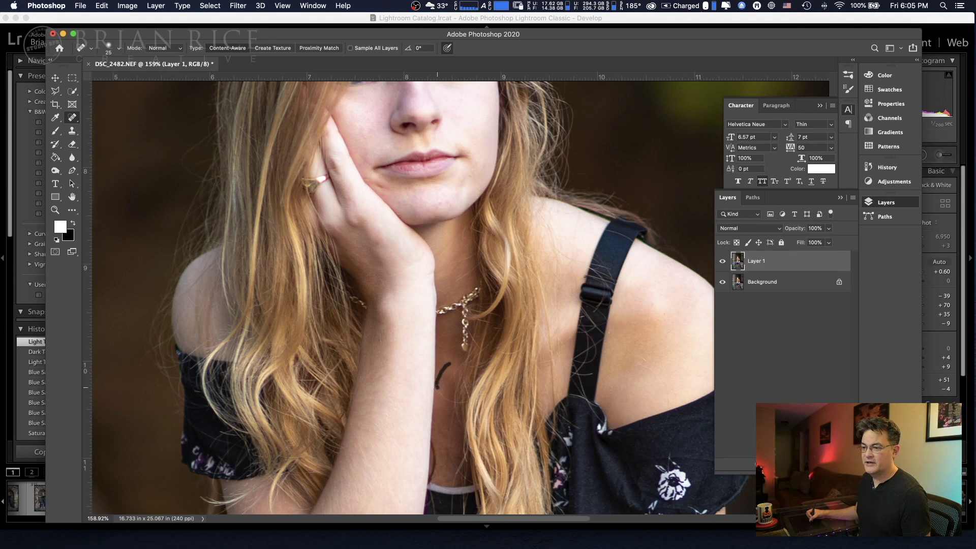
drag(442, 395, 447, 400)
drag(448, 388, 452, 406)
scroll(470, 325, down, 5)
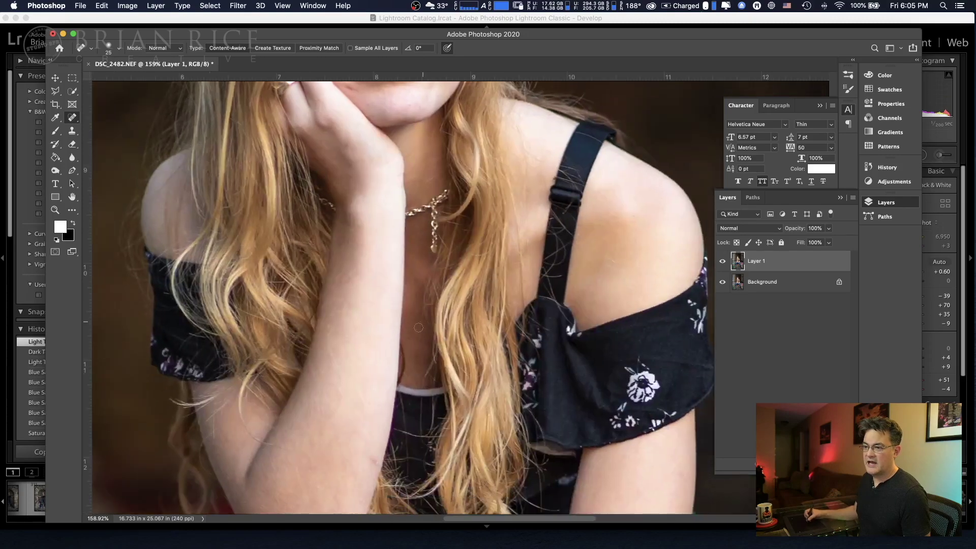
mouse_move(405, 345)
mouse_down()
mouse_move(420, 326)
mouse_move(417, 380)
mouse_up()
click(417, 365)
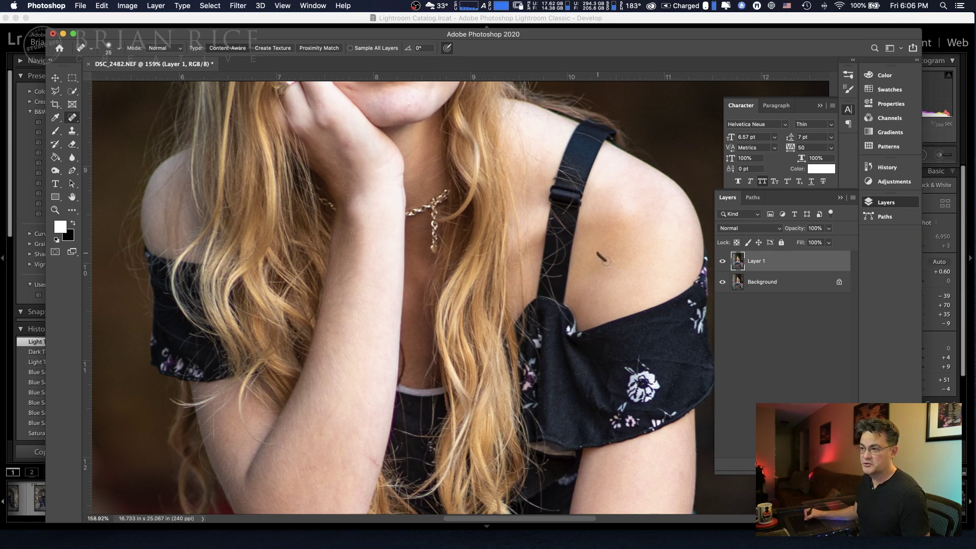
Heal the marks on the bare shoulder beside the black strap with the Spot Healing Brush
drag(617, 268, 622, 277)
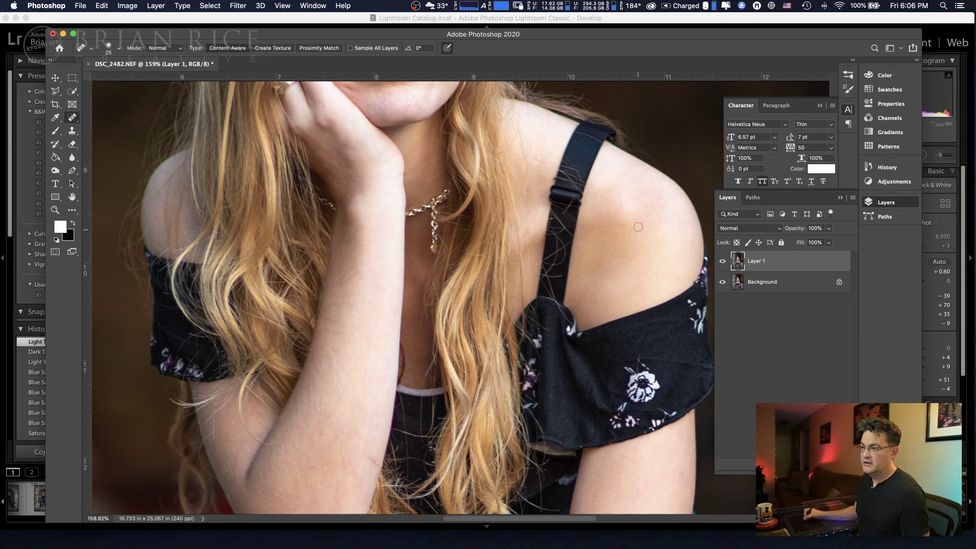
drag(516, 189, 558, 255)
key(super+r)
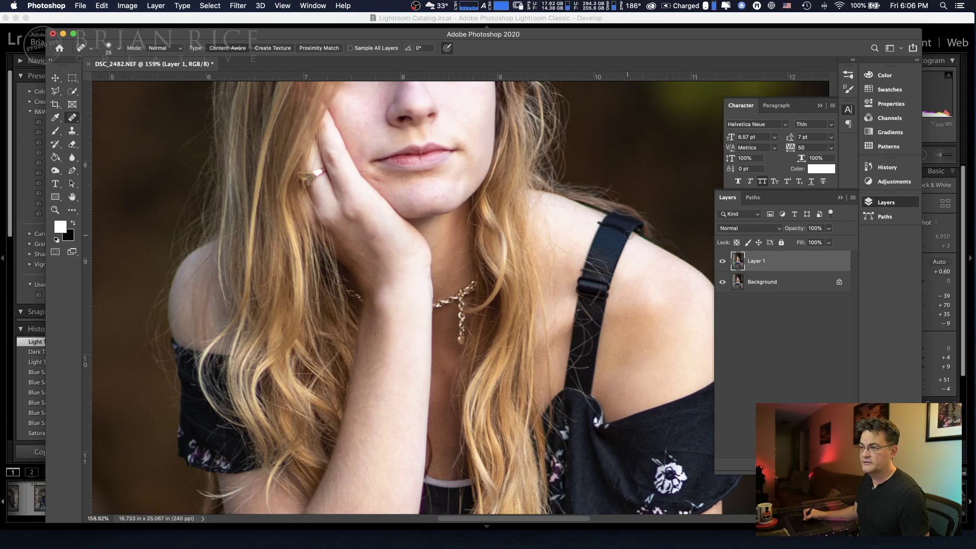
drag(642, 242, 628, 230)
Heal the marks on the raised forearm and around its elbow with the Spot Healing Brush
drag(376, 423, 471, 235)
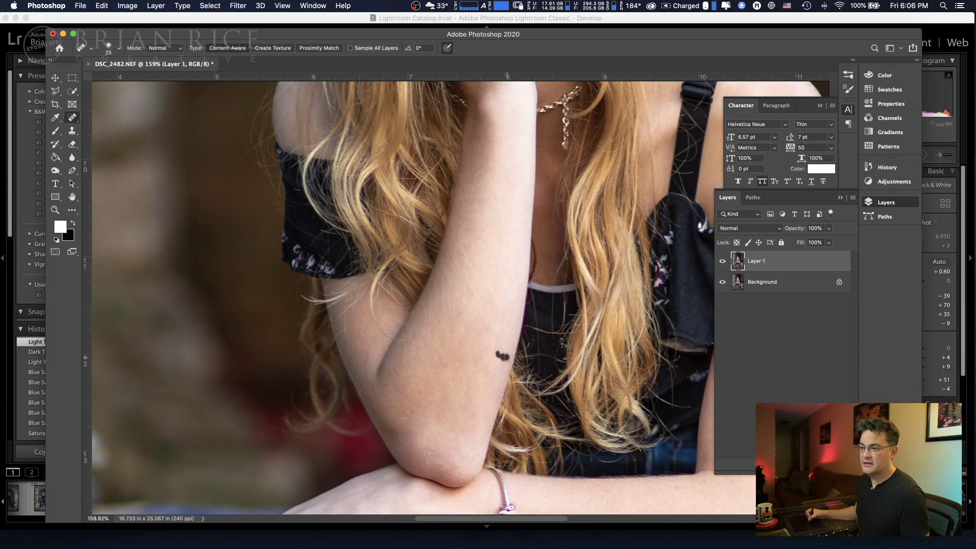
drag(511, 359, 515, 360)
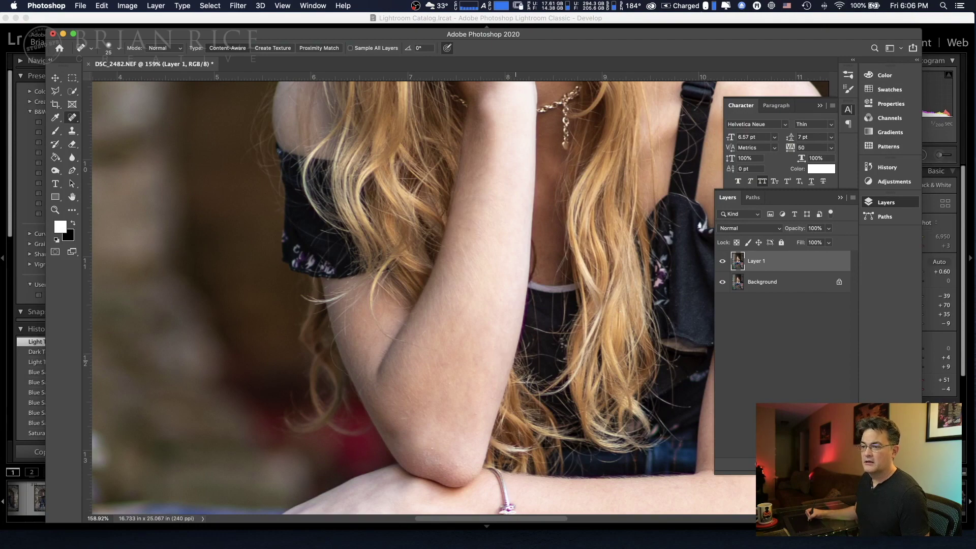
scroll(493, 317, down, 5)
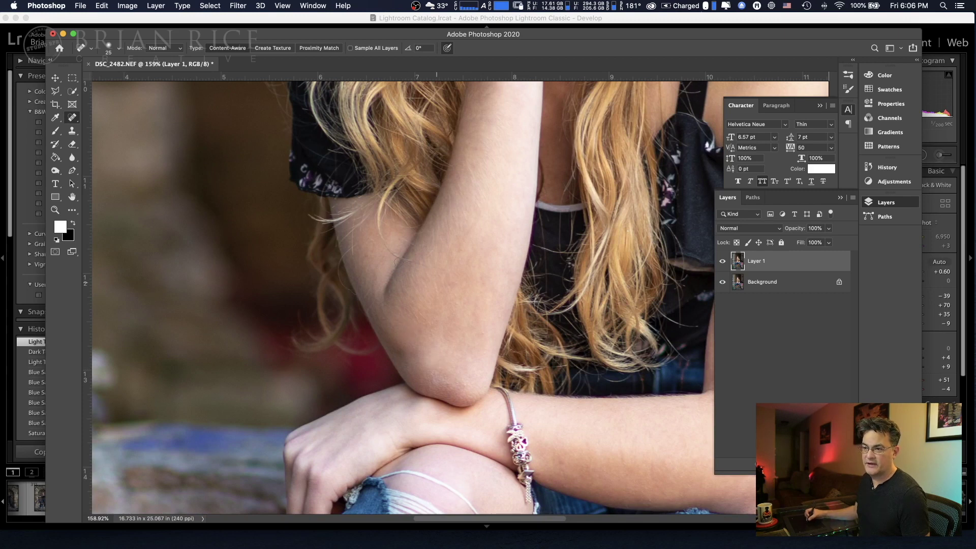
click(349, 252)
Check the crossed arm and knees for blemishes, and heal a spot on the forehead near the hairline
scroll(353, 240, down, 10)
scroll(353, 240, right, 8)
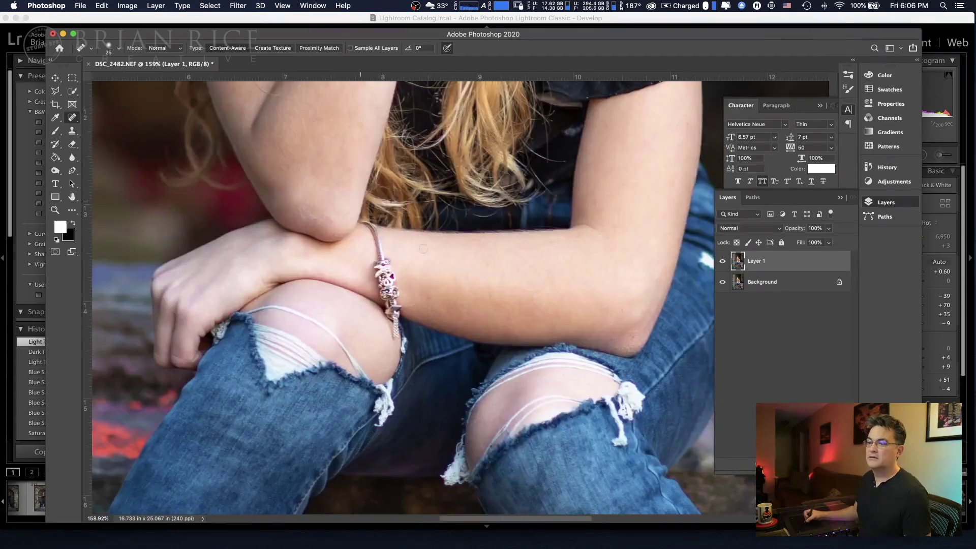
scroll(396, 288, down, 15)
scroll(386, 203, up, 20)
scroll(412, 229, up, 15)
scroll(413, 229, left, 7)
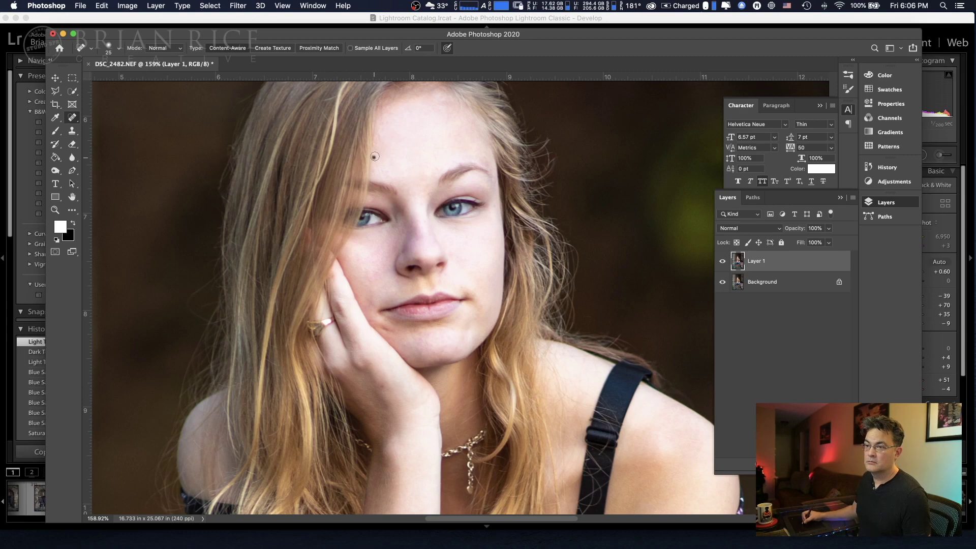
click(387, 122)
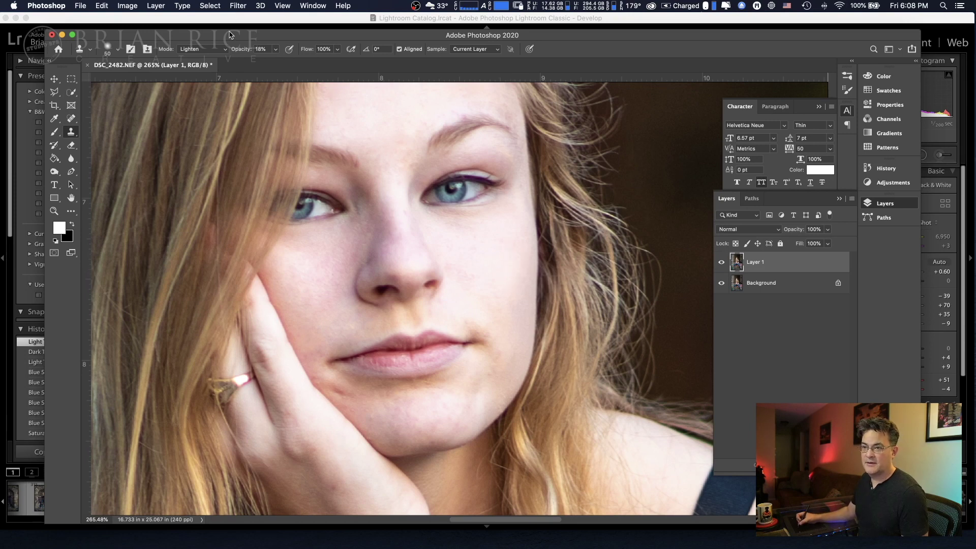
Lighten the shadow under the eye using the Clone Stamp in Lighten mode at 18% opacity
click(226, 49)
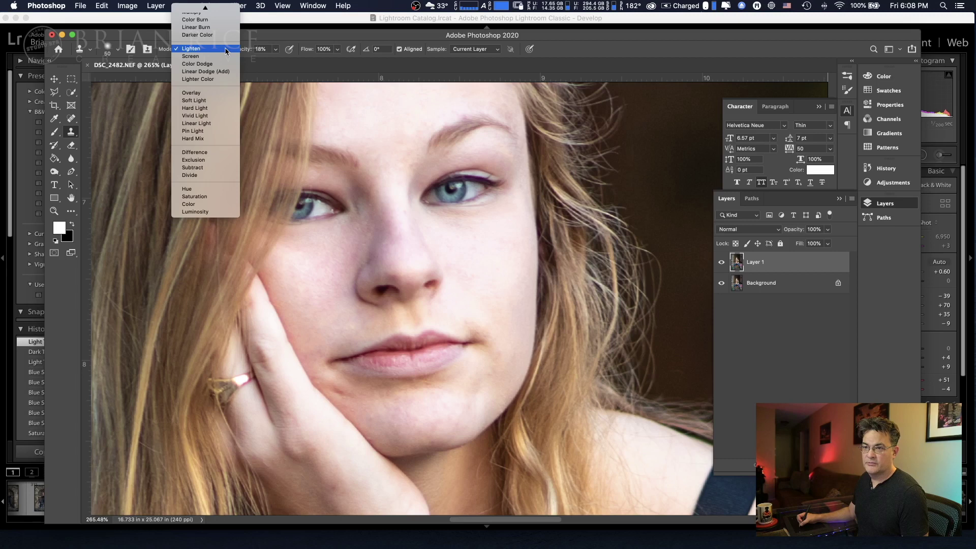
click(225, 48)
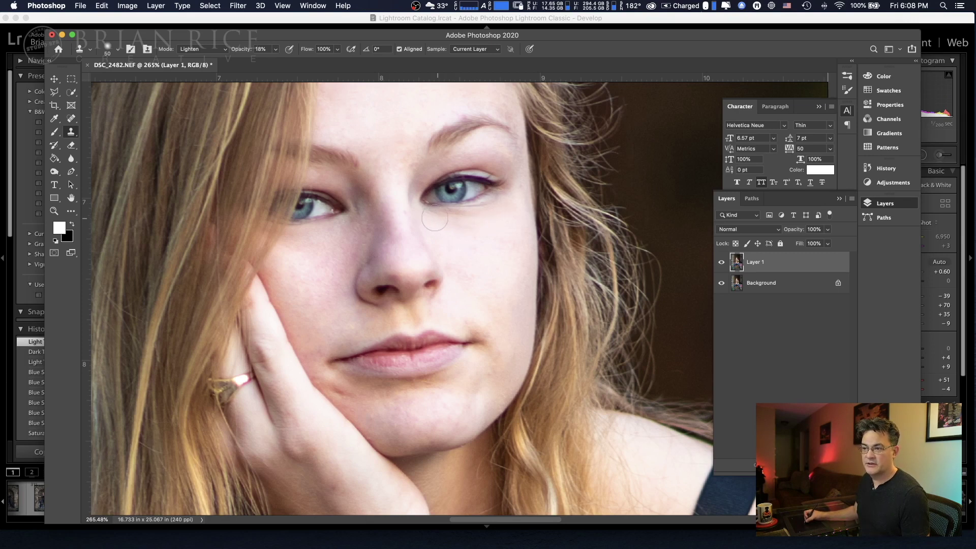
drag(457, 223, 433, 224)
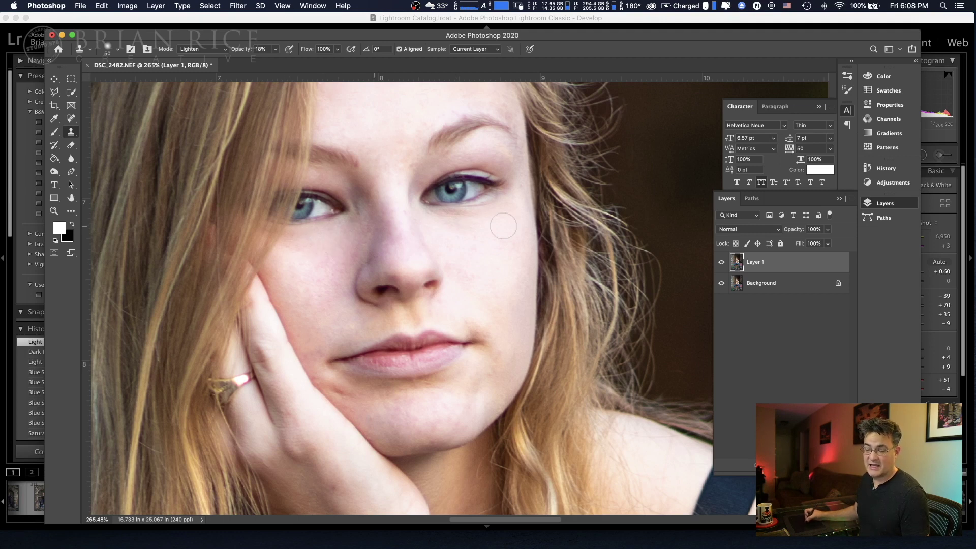
Hide and show Layer 1 repeatedly to compare the retouched face with the original
click(721, 262)
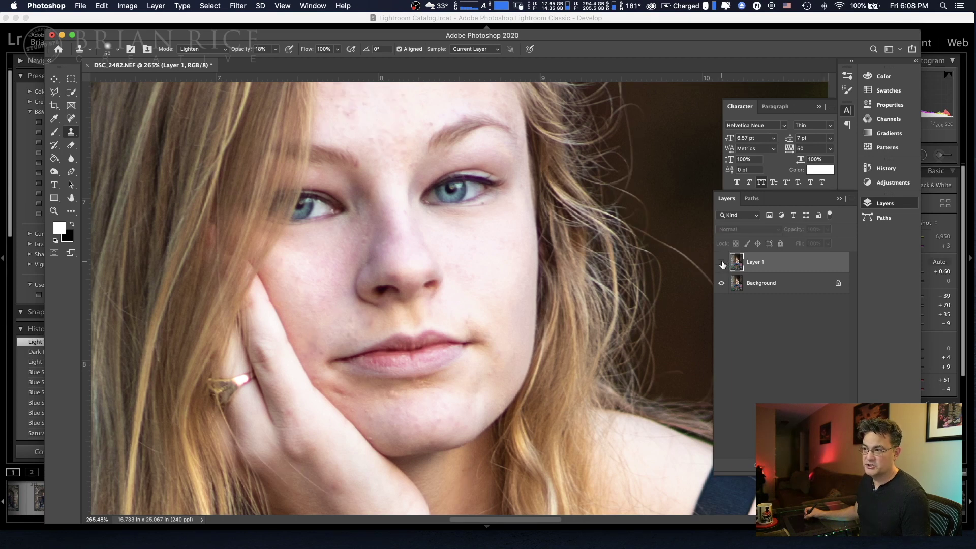
click(722, 263)
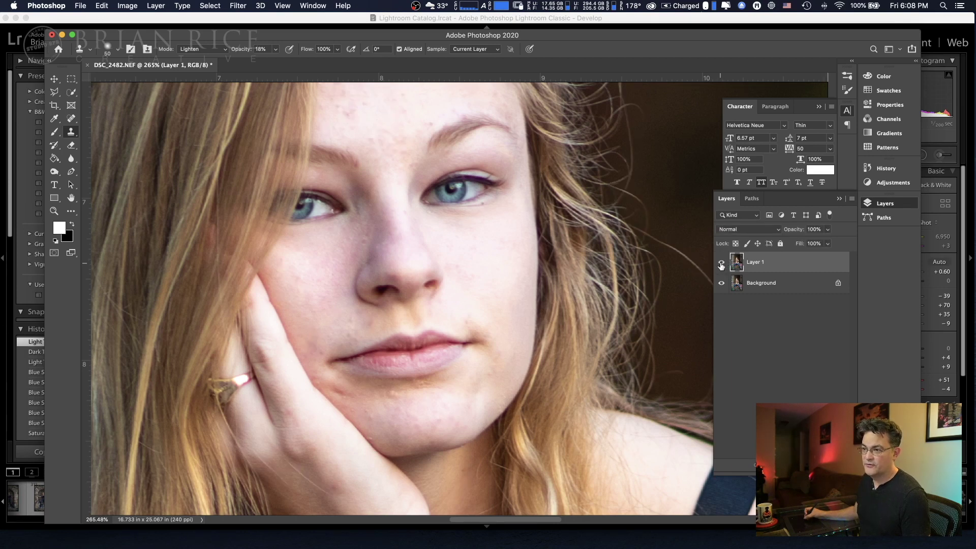
click(721, 263)
click(721, 263)
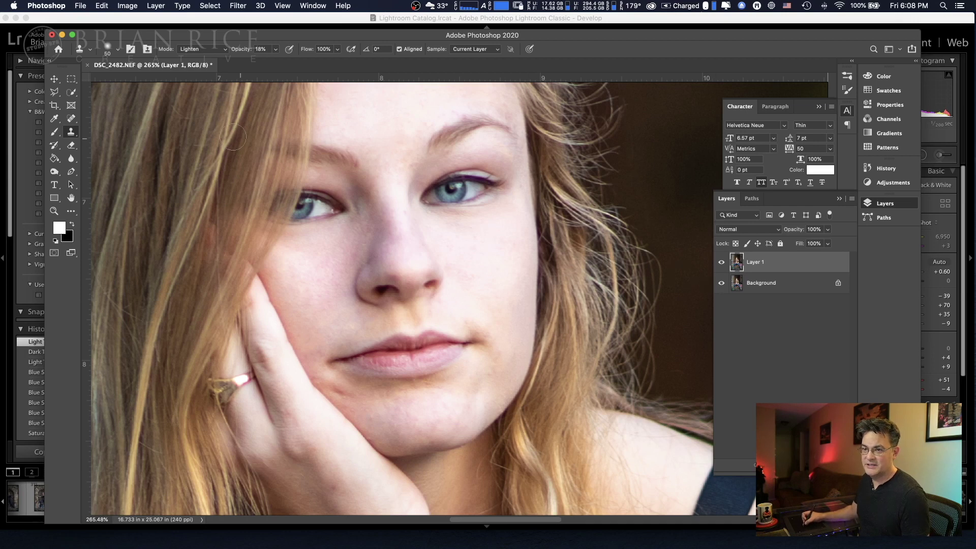
Heal the remaining marks on the chin, the lower cheek and the supporting hand with the Spot Healing Brush
click(72, 118)
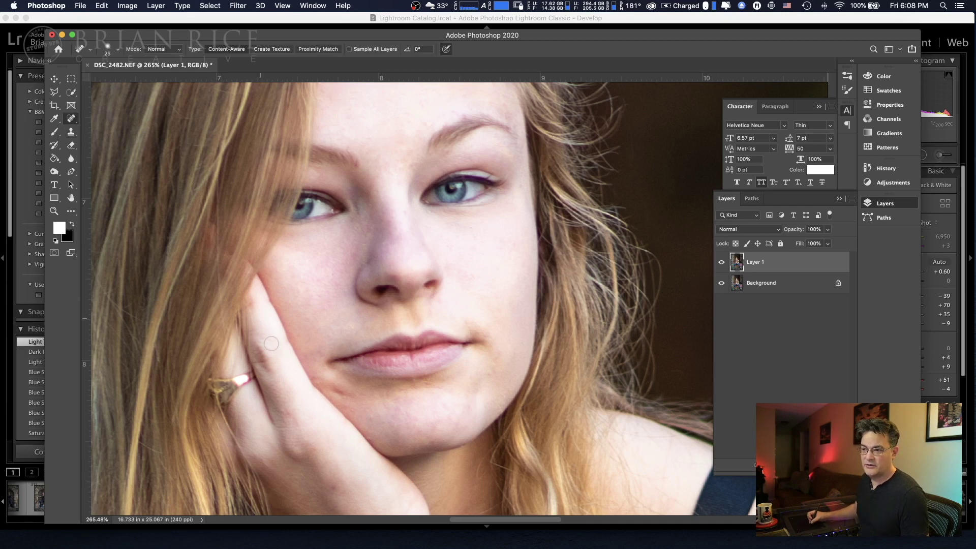
click(318, 380)
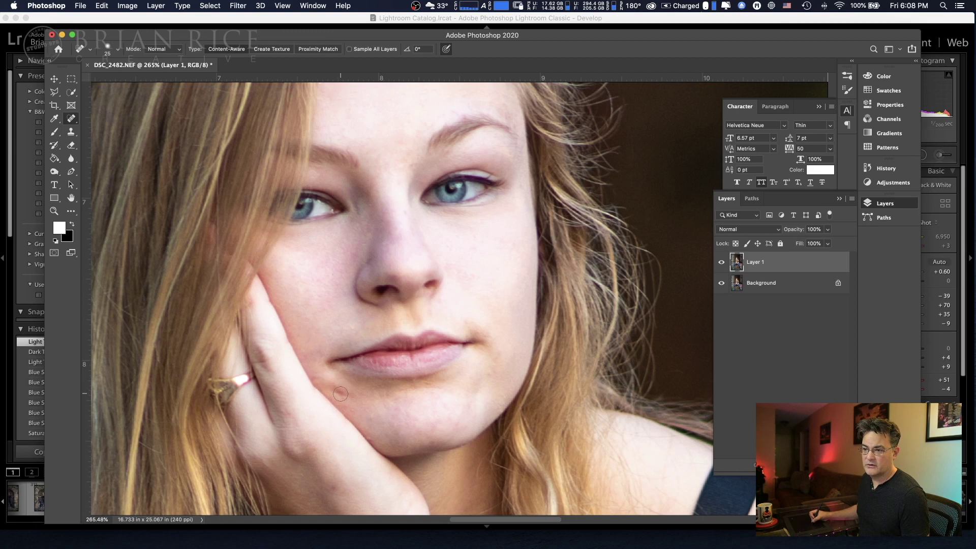
drag(368, 410, 384, 406)
drag(385, 393, 386, 396)
drag(371, 437, 371, 438)
click(430, 438)
click(417, 419)
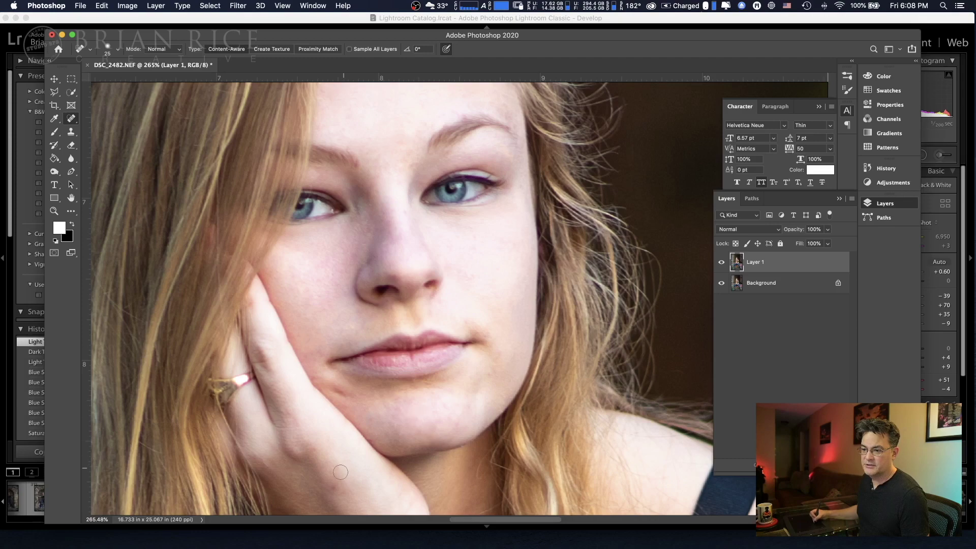
drag(343, 352, 385, 330)
click(367, 213)
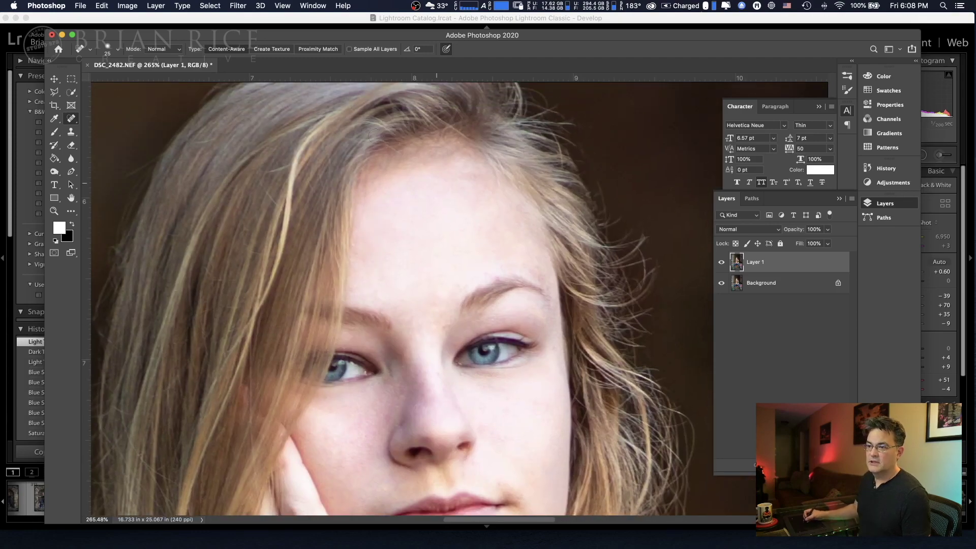
Even out the forehead skin with the Patch Tool in Source mode, clearing the selection after patching
drag(74, 124, 74, 123)
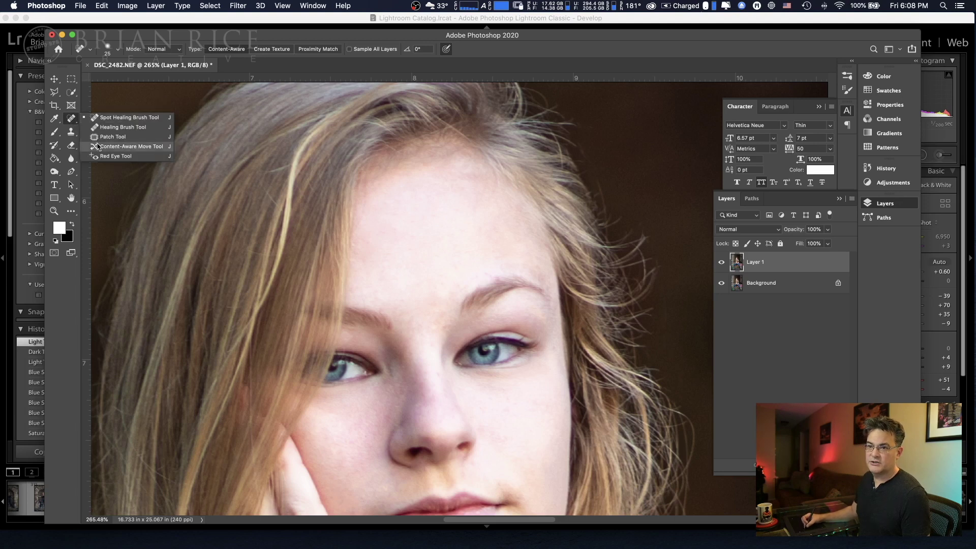
click(104, 136)
mouse_move(371, 226)
mouse_down()
mouse_move(403, 231)
mouse_move(375, 239)
mouse_move(436, 206)
mouse_move(470, 219)
mouse_up()
key(super+d)
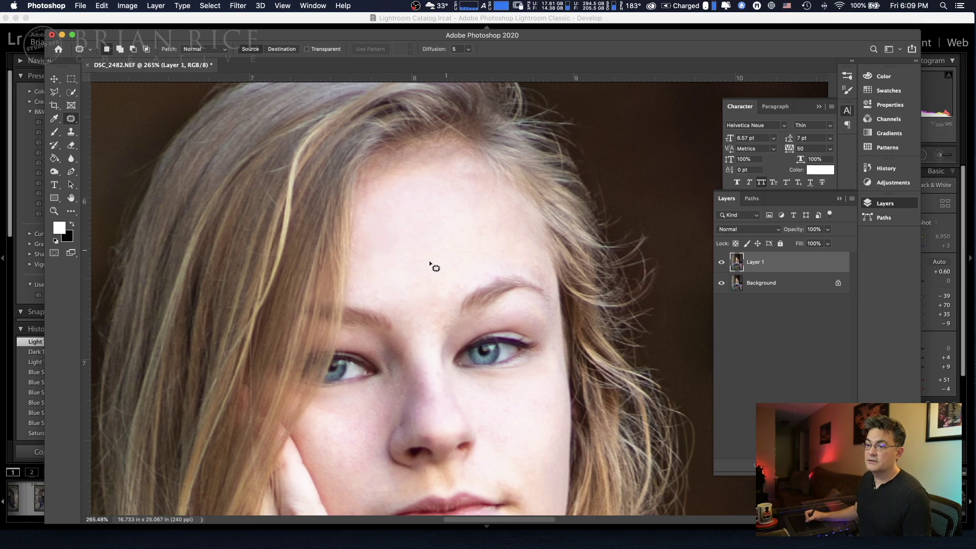
mouse_move(424, 260)
mouse_down()
mouse_move(417, 271)
mouse_move(424, 261)
mouse_up()
Patch the small uneven skin areas beside the nose and on the chin with the Patch Tool
drag(433, 380, 441, 384)
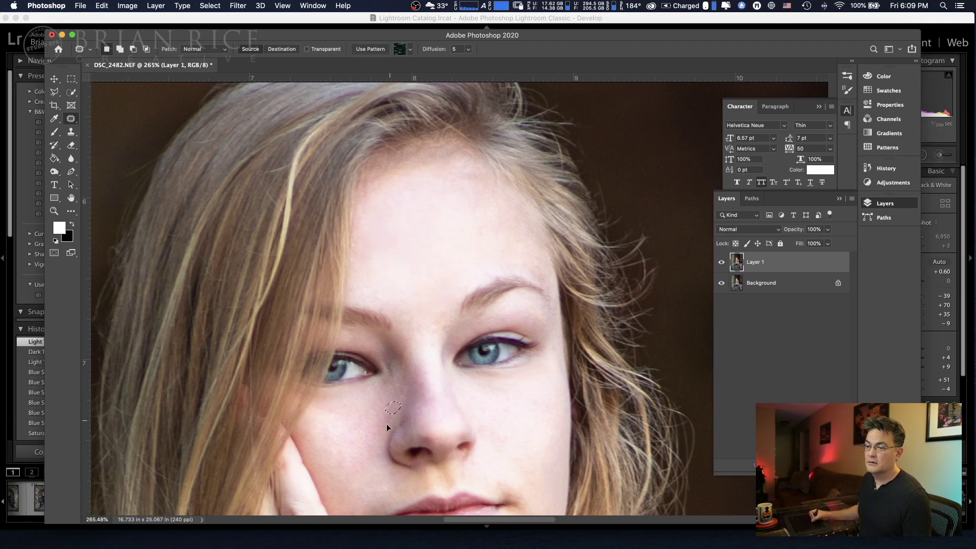
scroll(447, 356, down, 10)
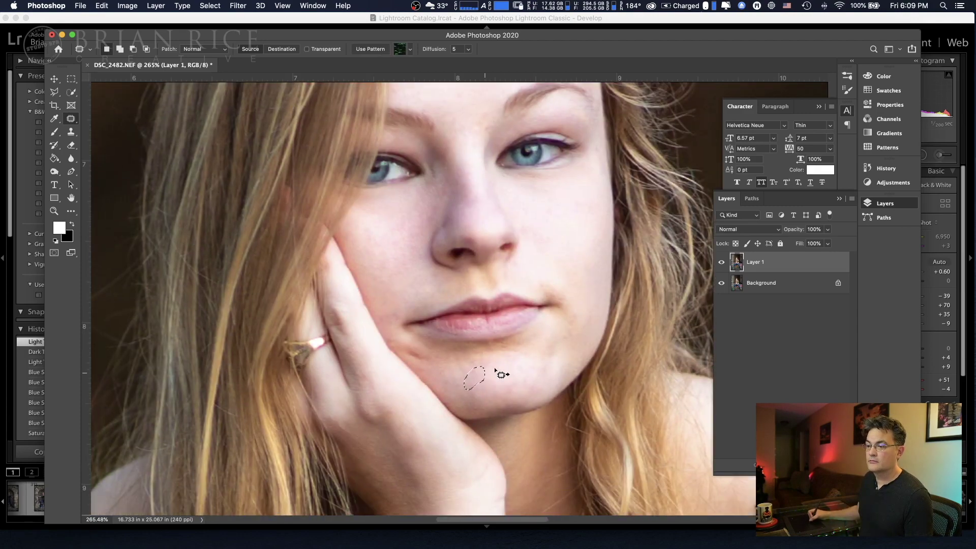
scroll(529, 253, down, 4)
scroll(529, 253, left, 3)
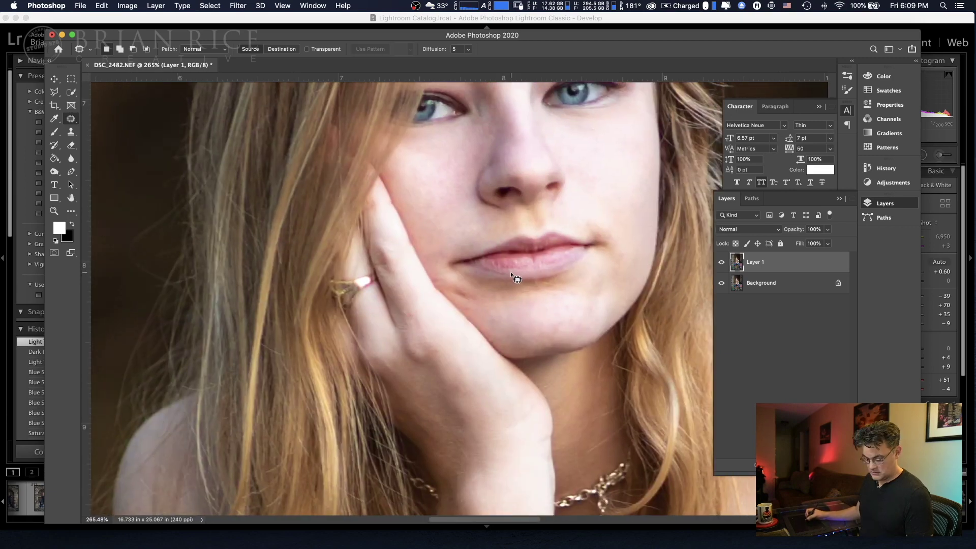
Fit the whole image in view and toggle Layer 1's visibility to compare before and after
key(super+0)
click(721, 262)
click(721, 262)
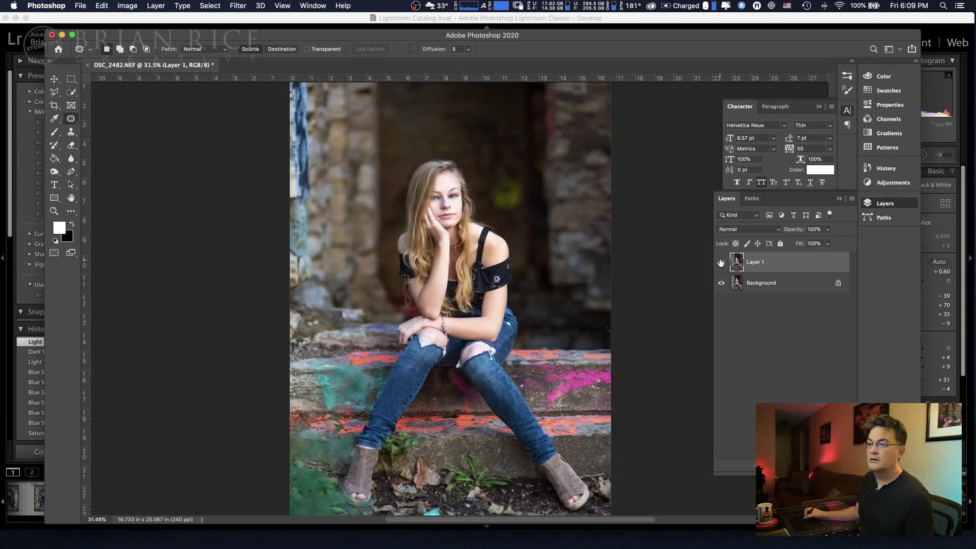
Remove the blue and turquoise litter from the ground near the foot with the Patch Tool, then deselect
drag(420, 329, 446, 260)
key(super+r)
scroll(485, 346, up, 5)
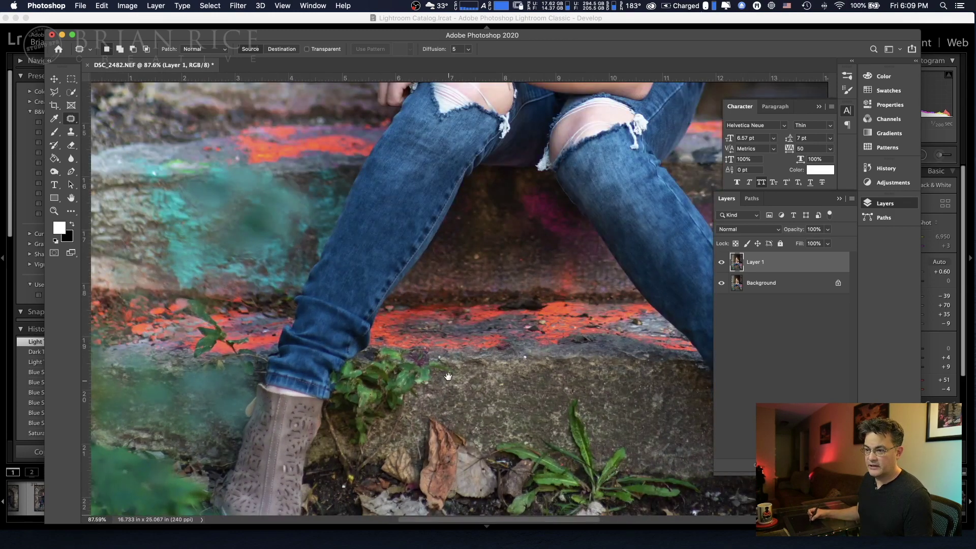
drag(448, 376, 502, 228)
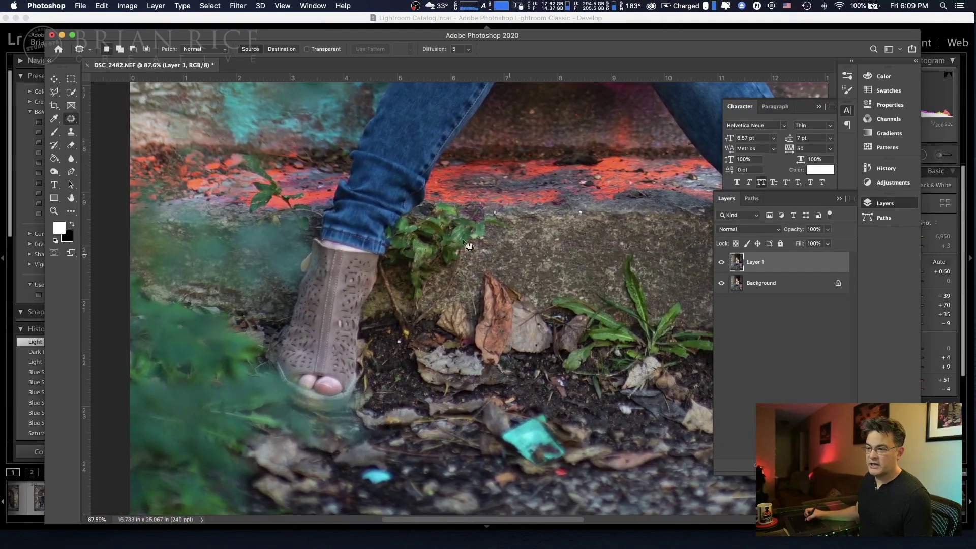
mouse_move(353, 478)
mouse_down()
mouse_move(399, 473)
mouse_move(381, 493)
mouse_move(373, 483)
mouse_move(395, 507)
mouse_move(358, 507)
mouse_up()
mouse_move(494, 432)
mouse_down()
mouse_move(559, 406)
mouse_move(574, 455)
mouse_move(532, 469)
mouse_move(502, 451)
mouse_move(545, 463)
mouse_move(624, 457)
mouse_up()
key(super+d)
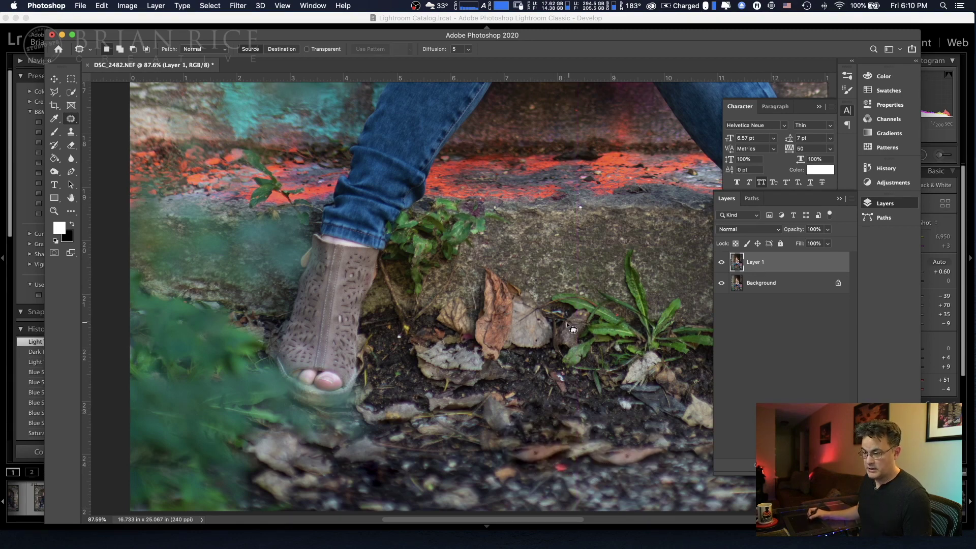
scroll(566, 322, down, 5)
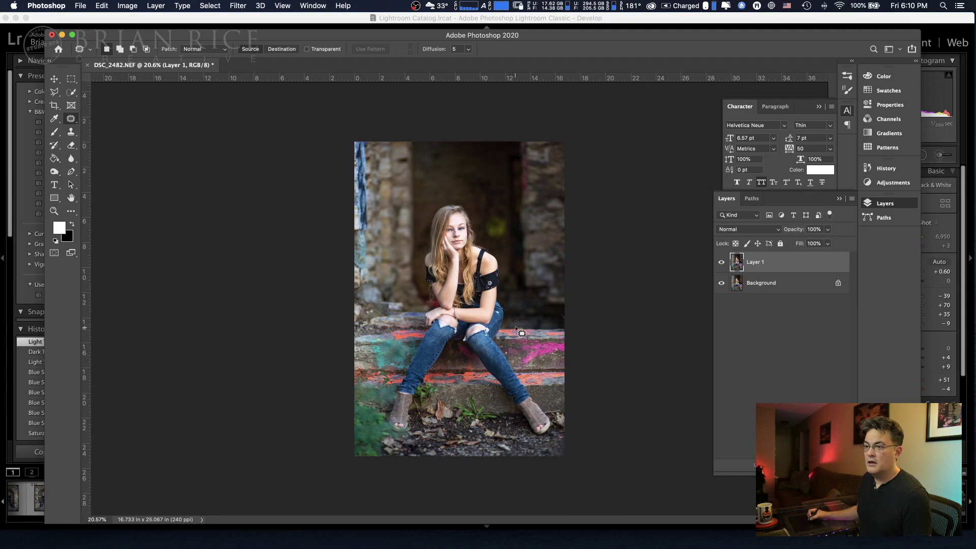
Examine the retouched portrait at several magnifications, checking the subject, the background edge and the ground for remaining distractions
scroll(501, 319, up, 1)
scroll(501, 316, up, 3)
scroll(503, 318, down, 2)
scroll(502, 318, up, 1)
scroll(503, 319, down, 3)
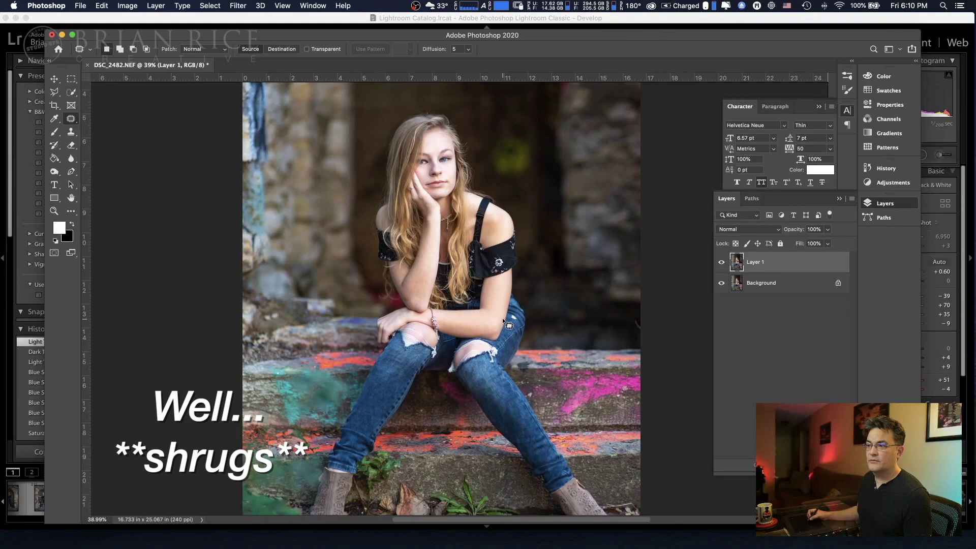
scroll(461, 343, down, 1)
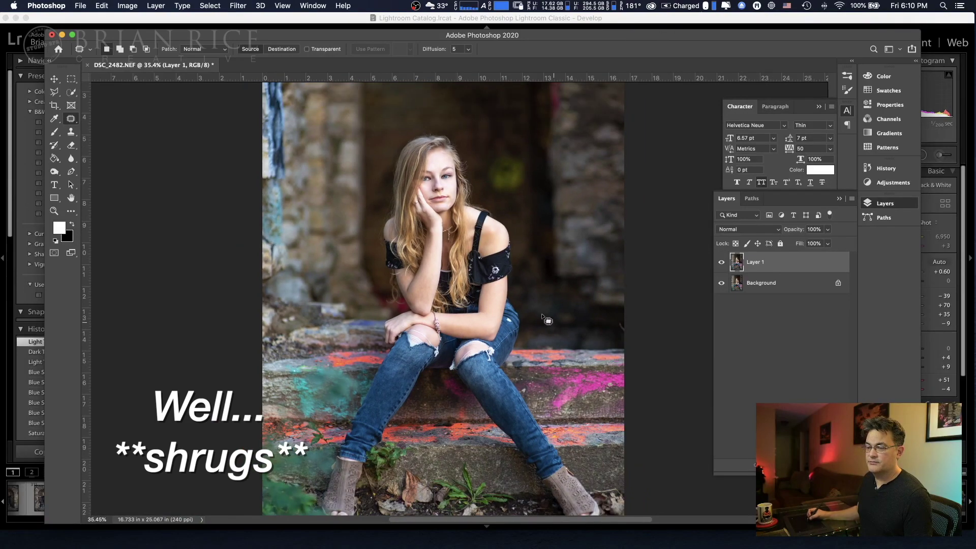
scroll(487, 319, down, 1)
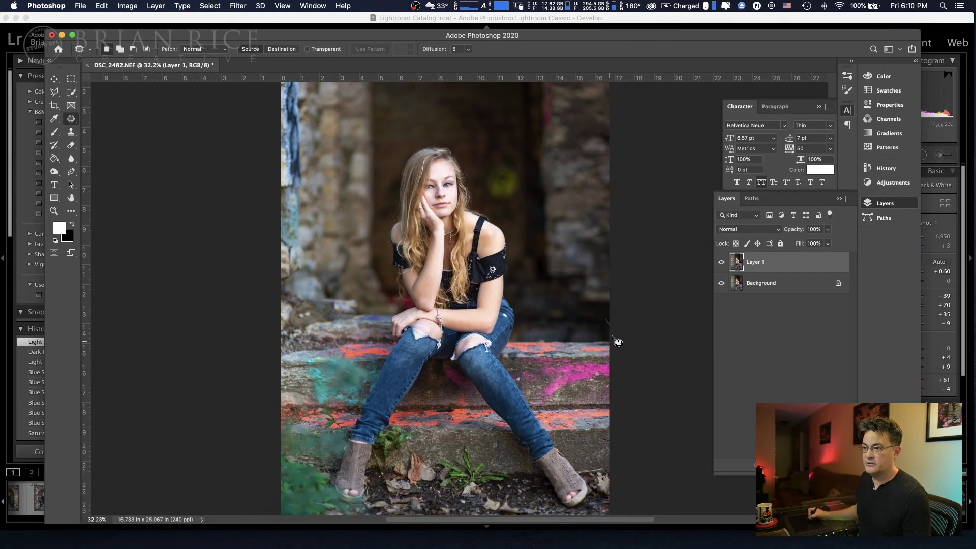
drag(617, 319, 601, 329)
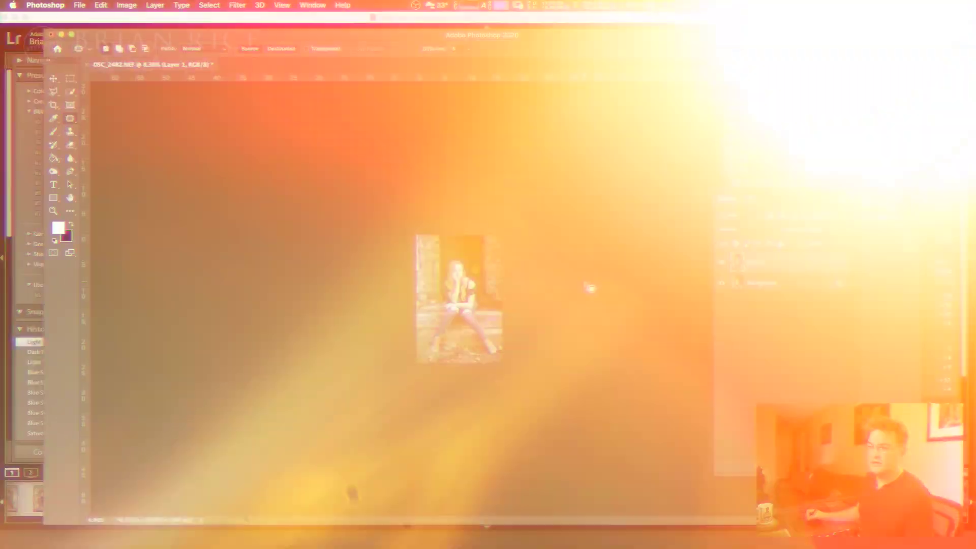
scroll(589, 284, up, 3)
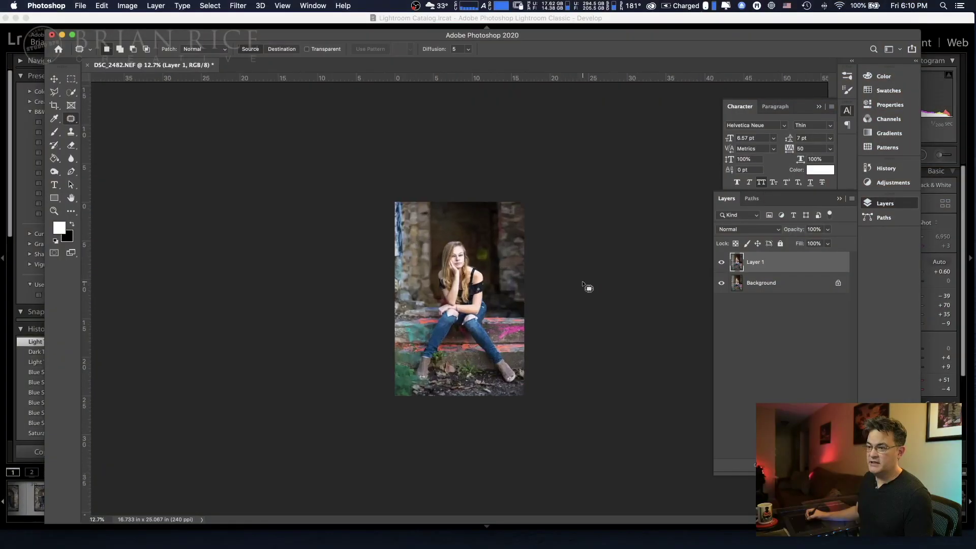
scroll(592, 279, up, 2)
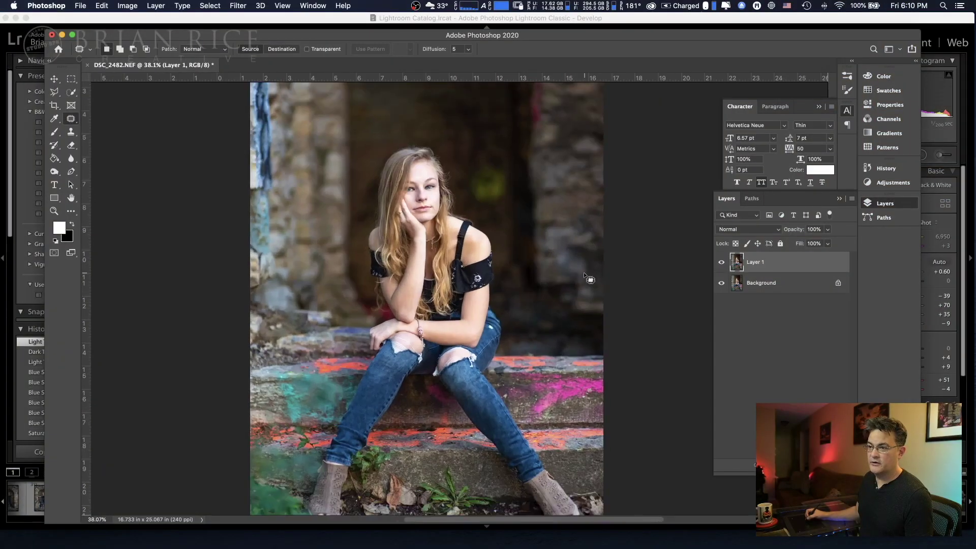
scroll(587, 280, up, 1)
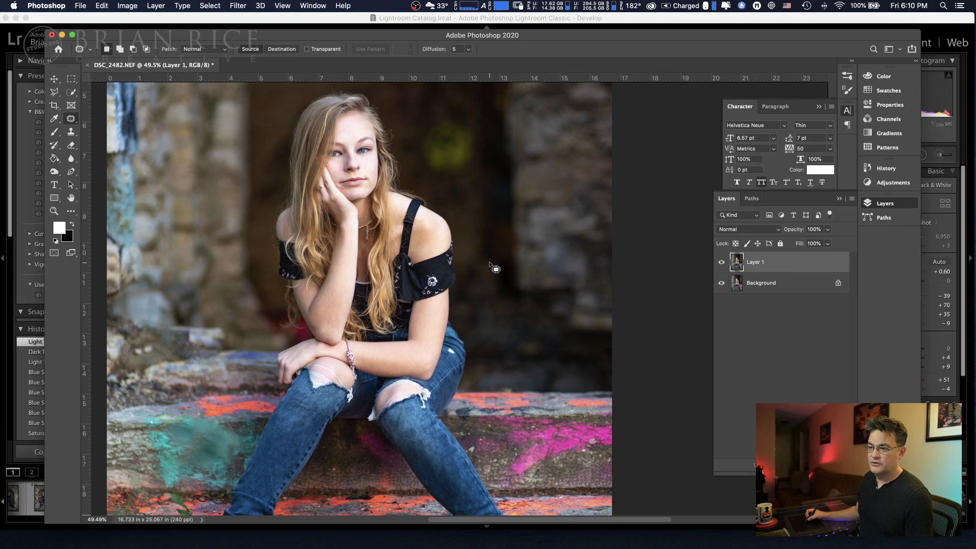
scroll(497, 268, down, 2)
drag(450, 283, 446, 243)
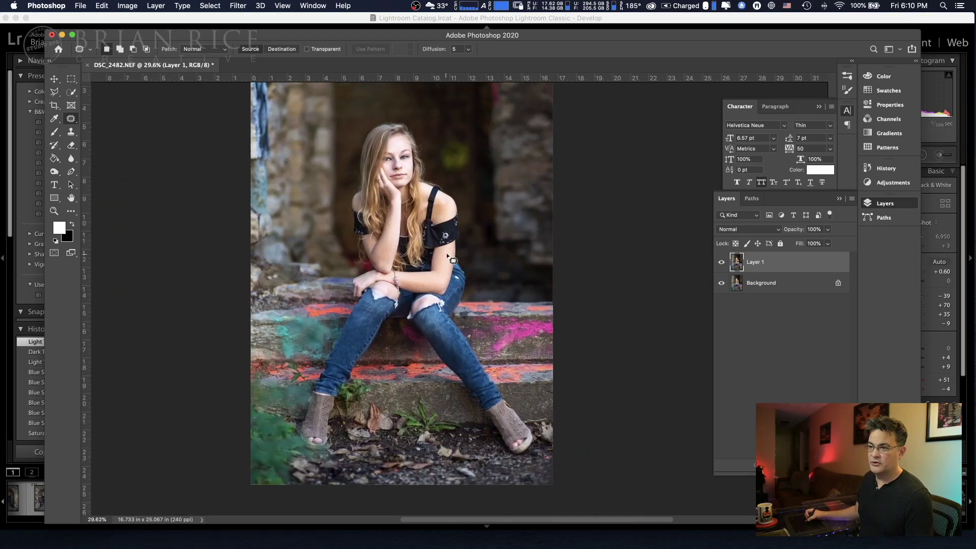
scroll(518, 239, down, 2)
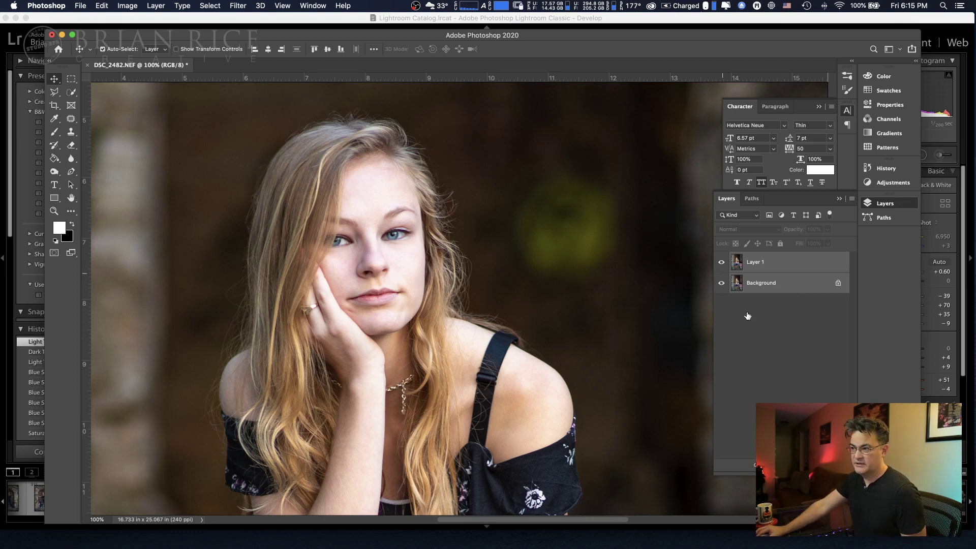
Toggle Layer 1's visibility repeatedly around the face and hair to compare the retouching with the original
click(718, 263)
click(722, 263)
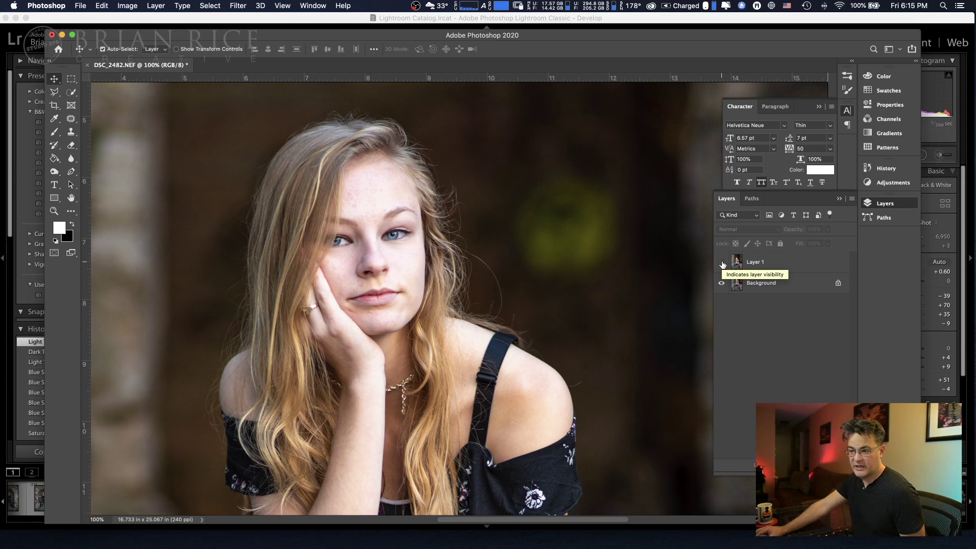
click(722, 263)
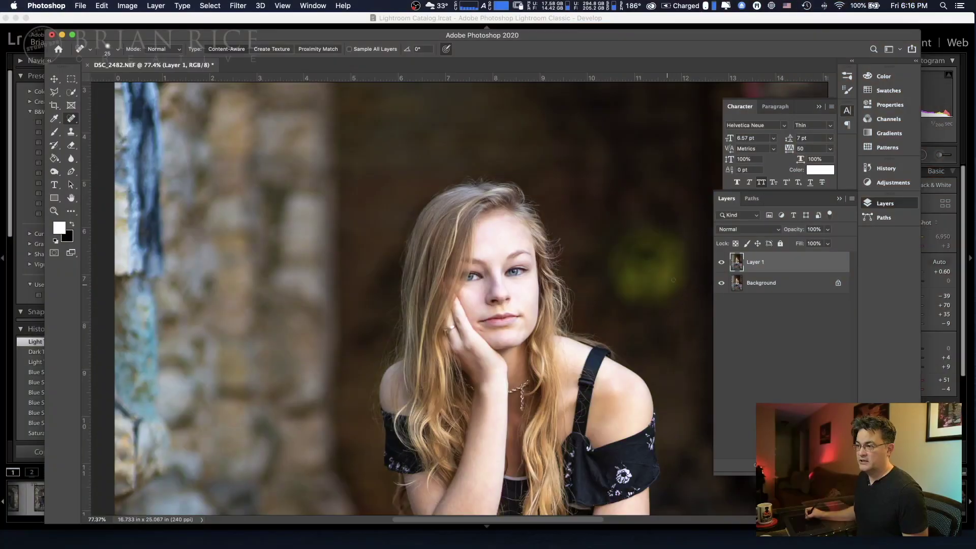
click(723, 263)
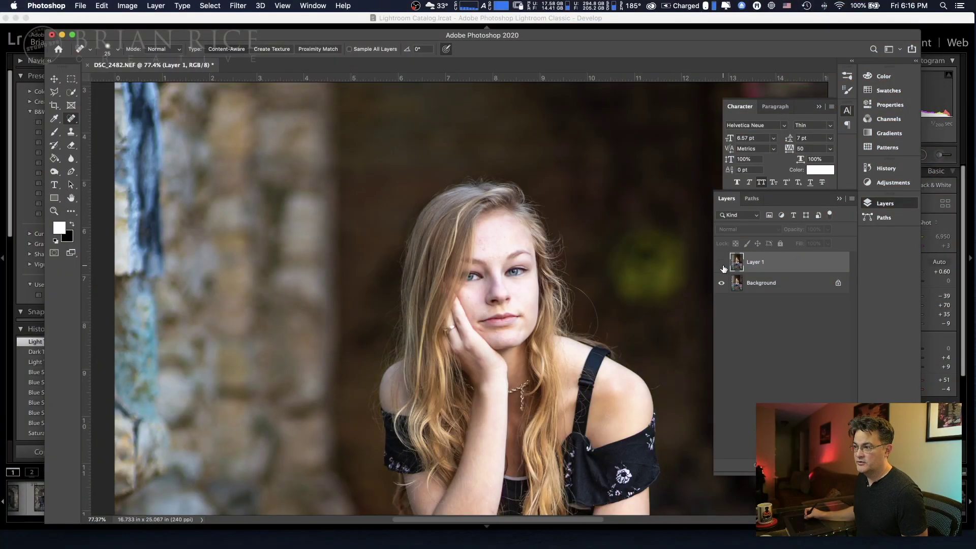
click(721, 264)
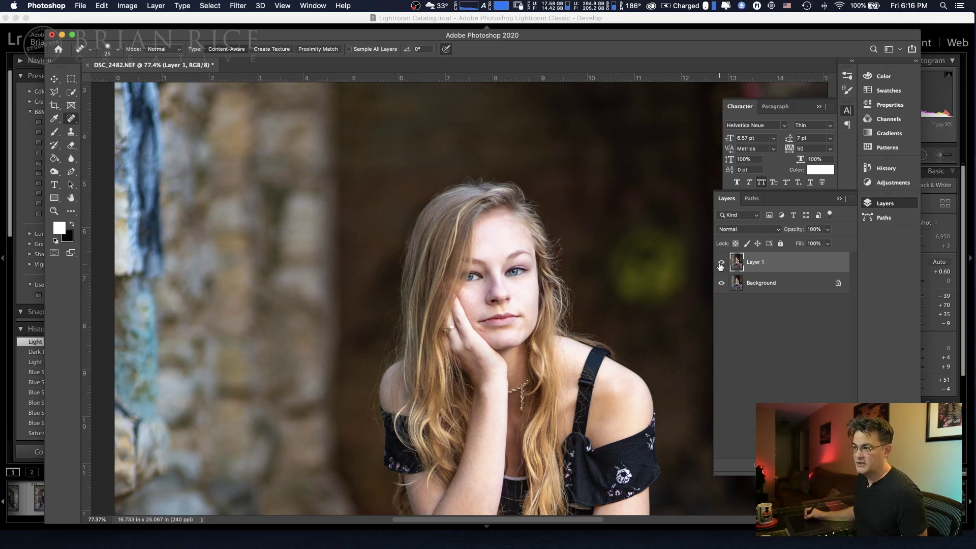
click(721, 265)
click(722, 265)
click(722, 264)
click(722, 265)
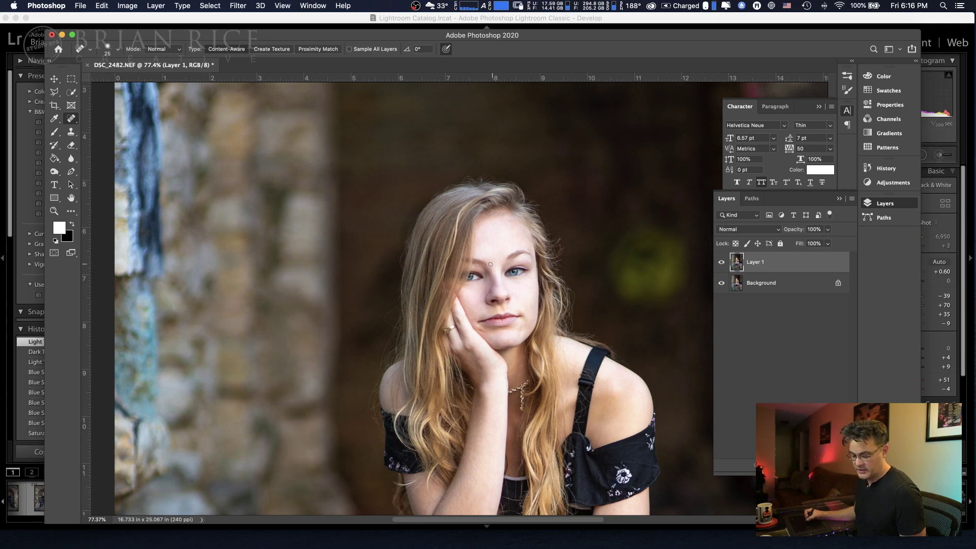
Heal the remaining small blemishes on the cheek, beside the nose and across the forehead with the Content-Aware Spot Healing Brush at size 25
scroll(491, 264, up, 6)
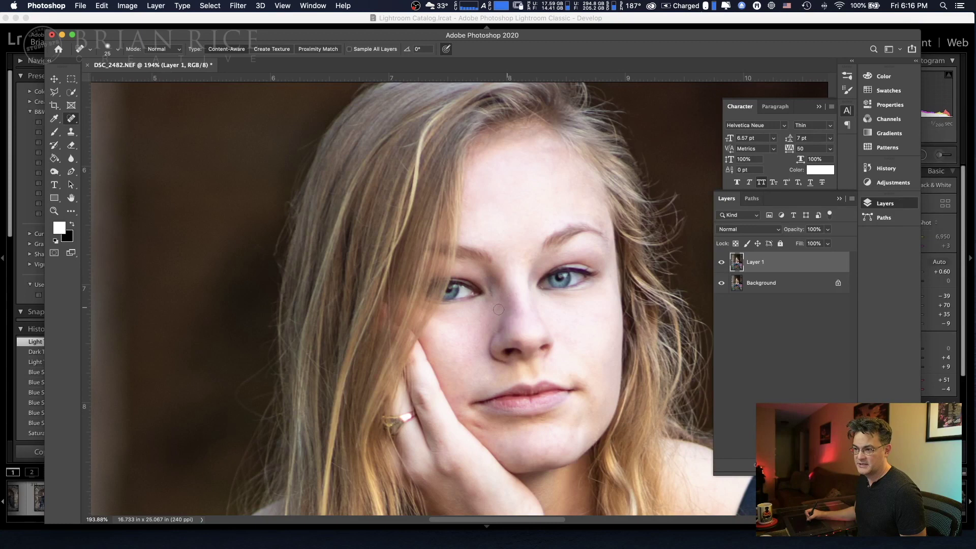
click(479, 340)
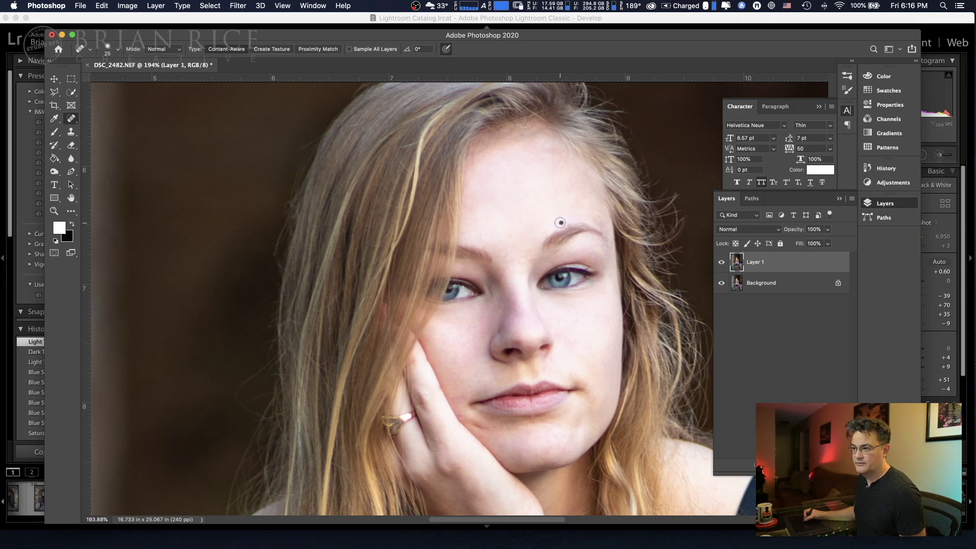
click(598, 219)
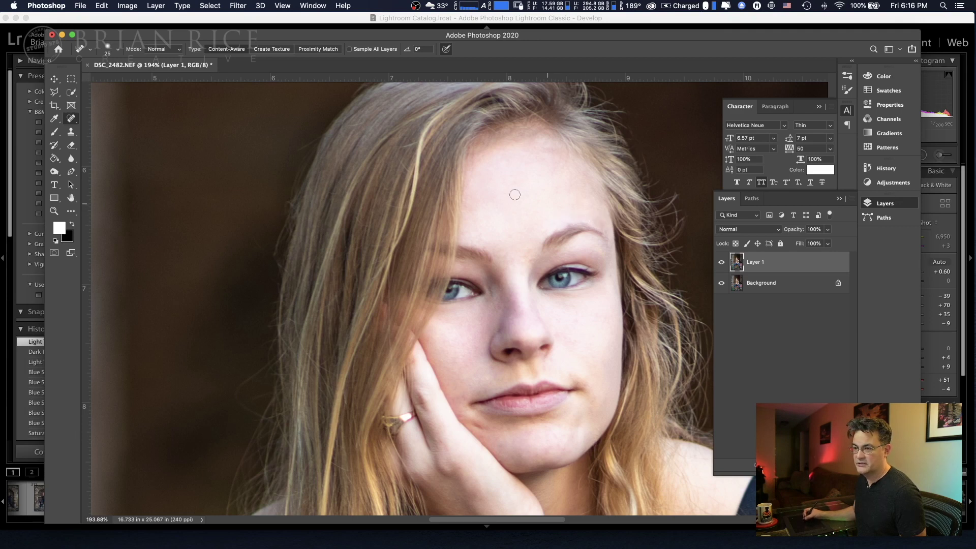
click(468, 157)
click(485, 161)
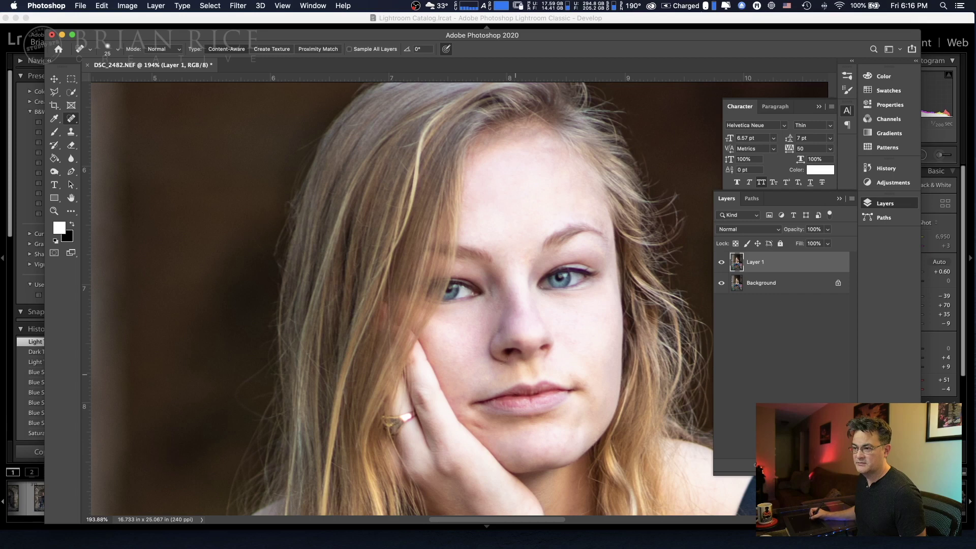
click(481, 318)
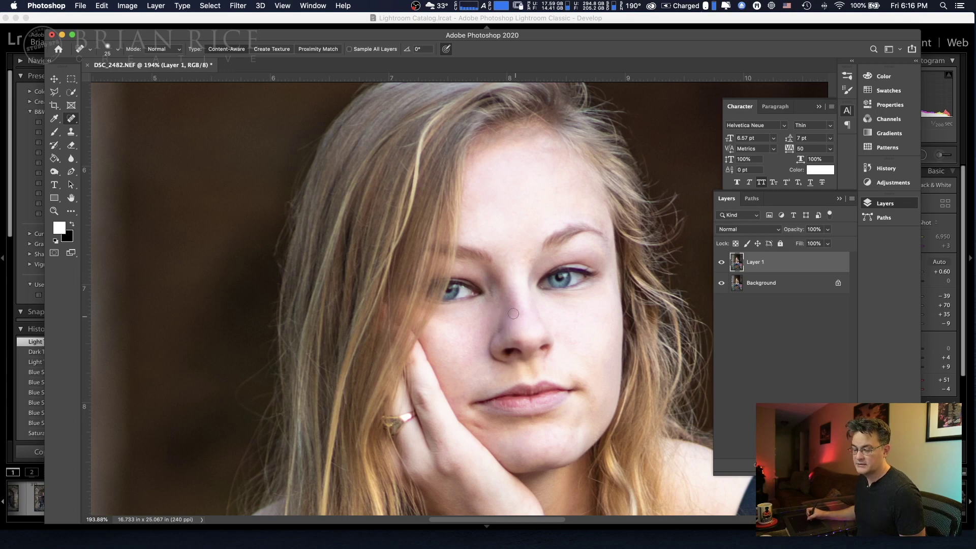
Add a Vibrance adjustment layer over the whole portrait with Vibrance +47 and Saturation -8
scroll(512, 295, down, 5)
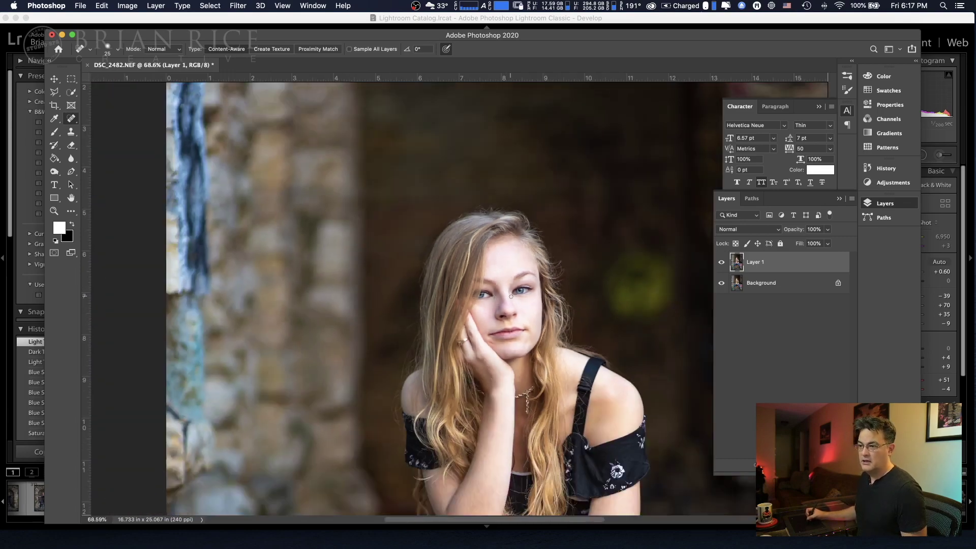
scroll(497, 298, down, 5)
scroll(498, 280, up, 1)
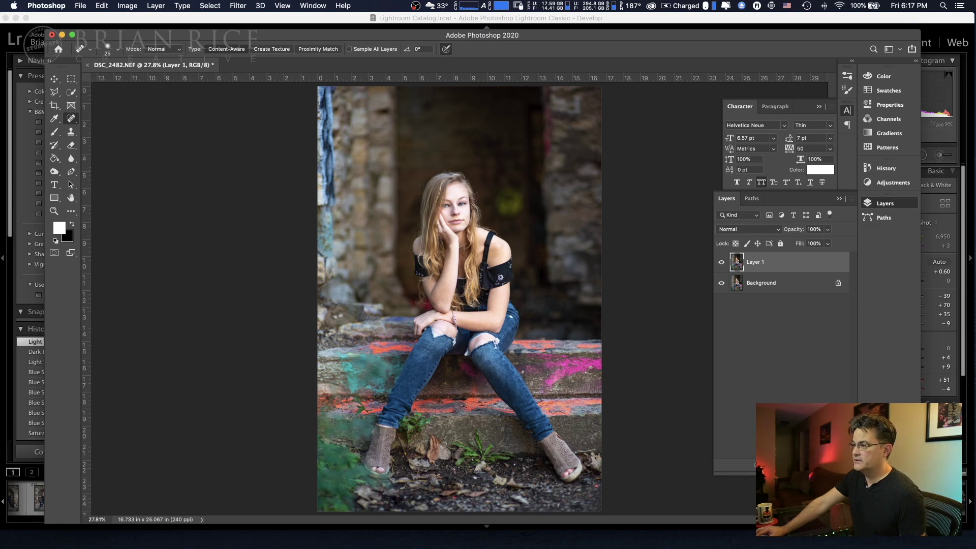
click(887, 183)
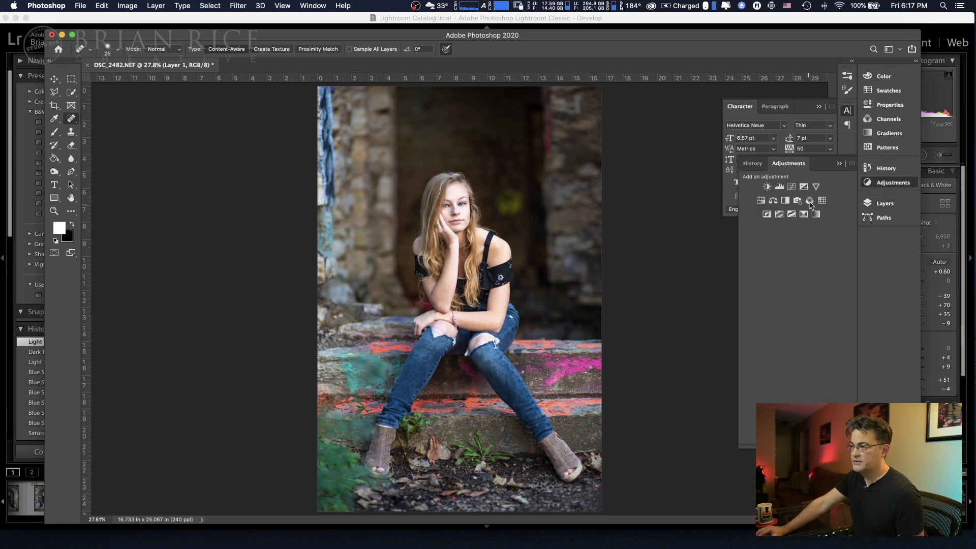
click(816, 187)
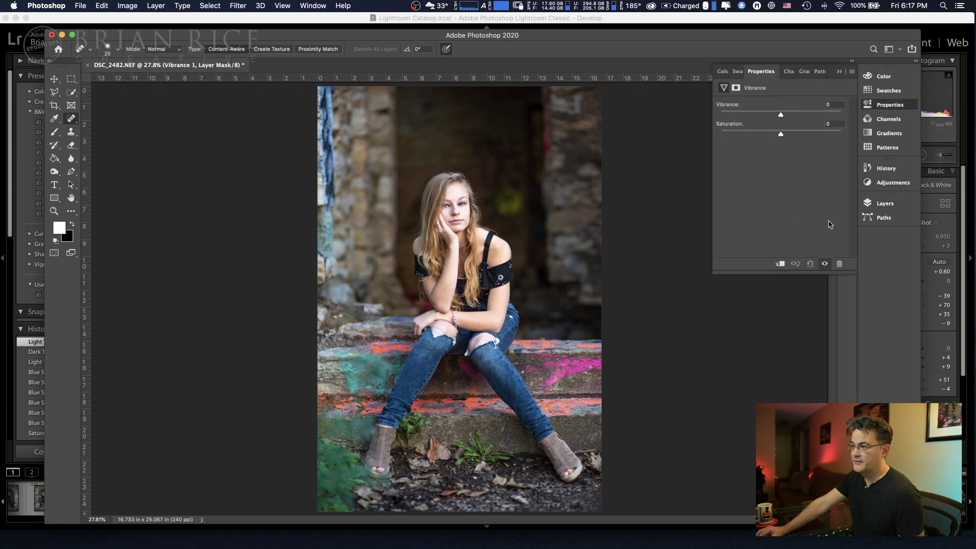
click(810, 116)
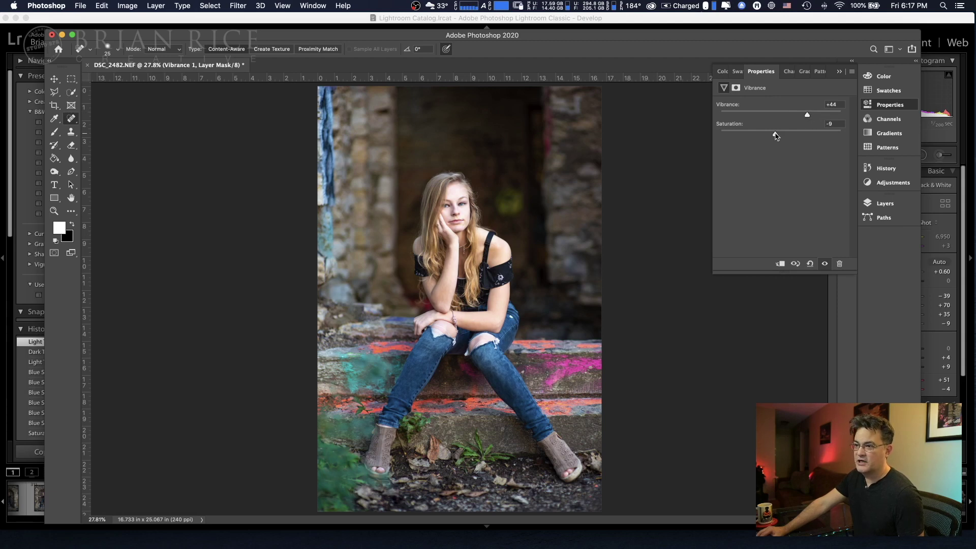
drag(809, 117, 810, 116)
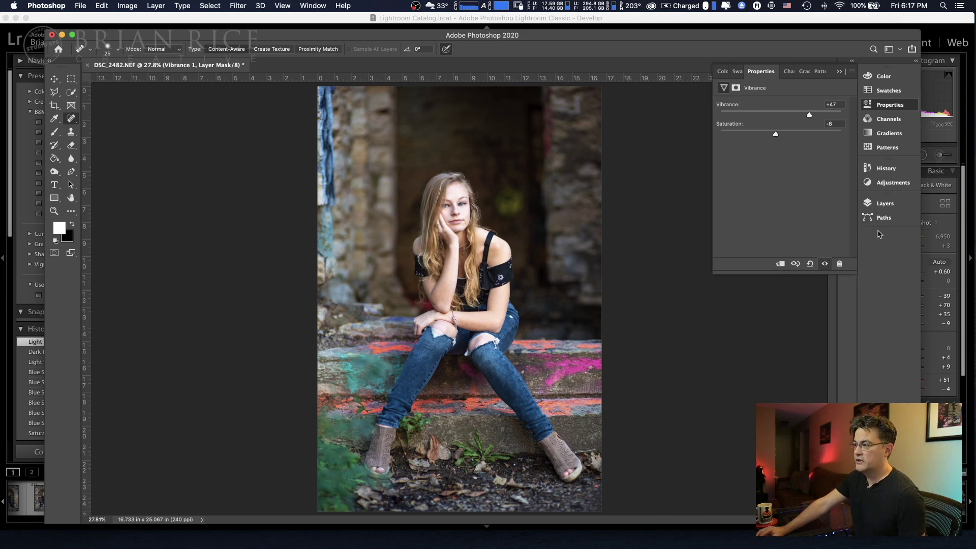
Toggle the Vibrance adjustment layer's visibility to compare the colours before and after
click(876, 203)
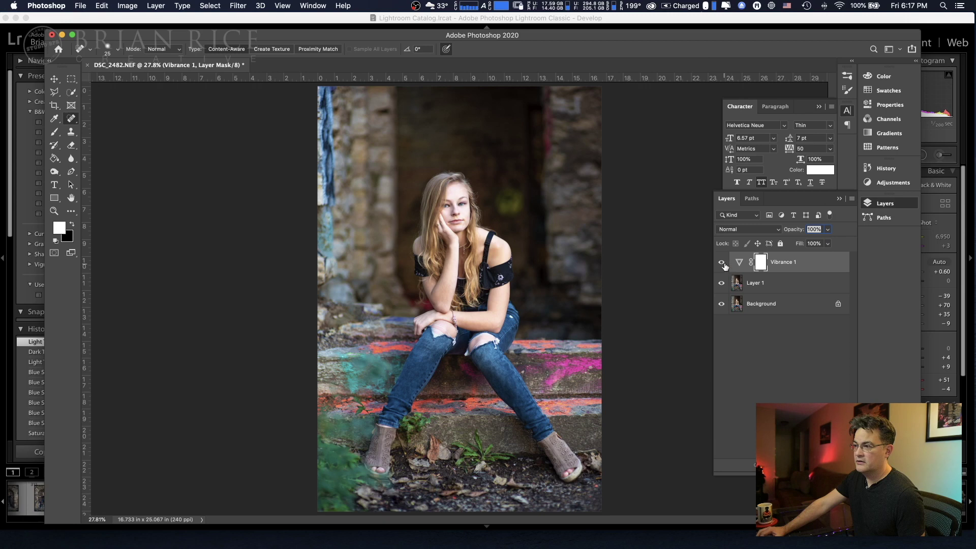
click(722, 263)
click(722, 263)
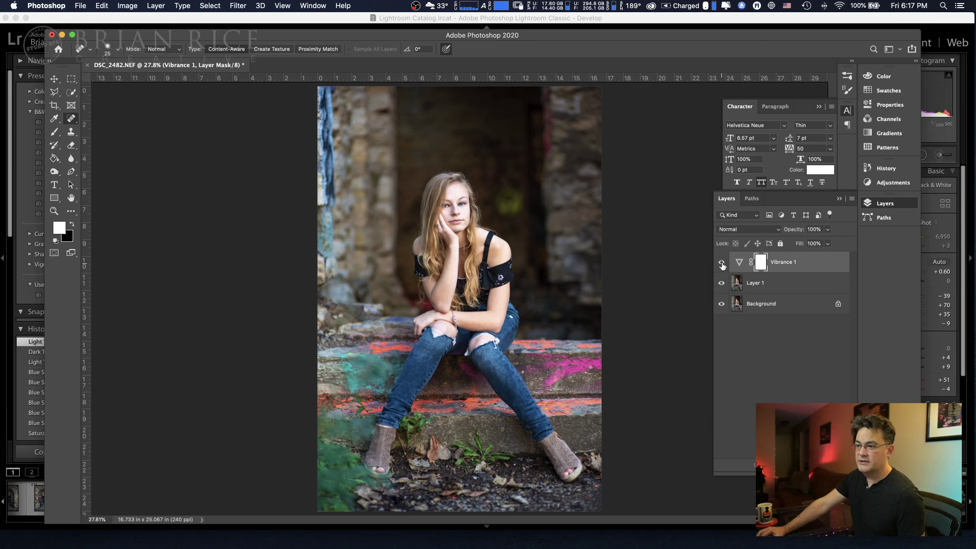
Add an empty layer directly above Layer 1 and draw an unfeathered elliptical selection spanning the full width and height of the image
click(779, 288)
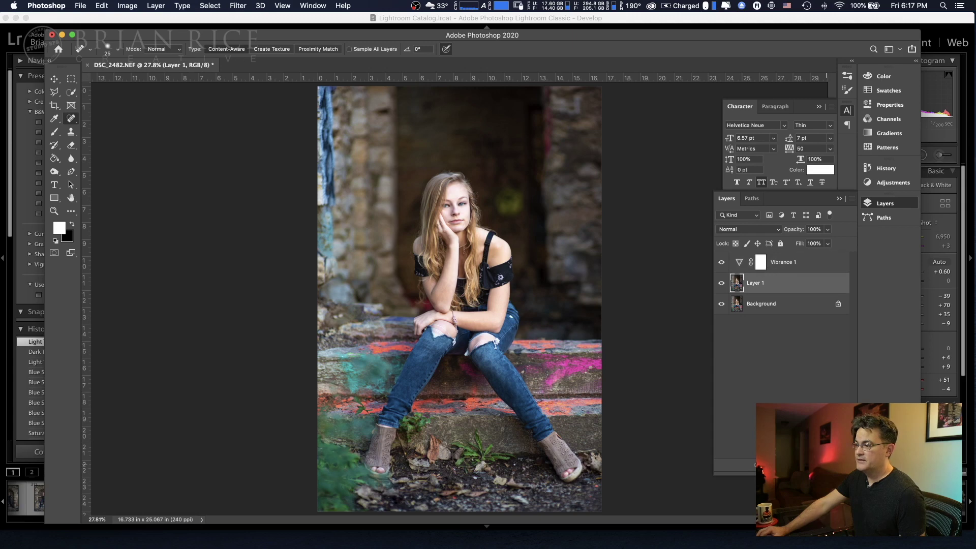
key(super+shift+alt+n)
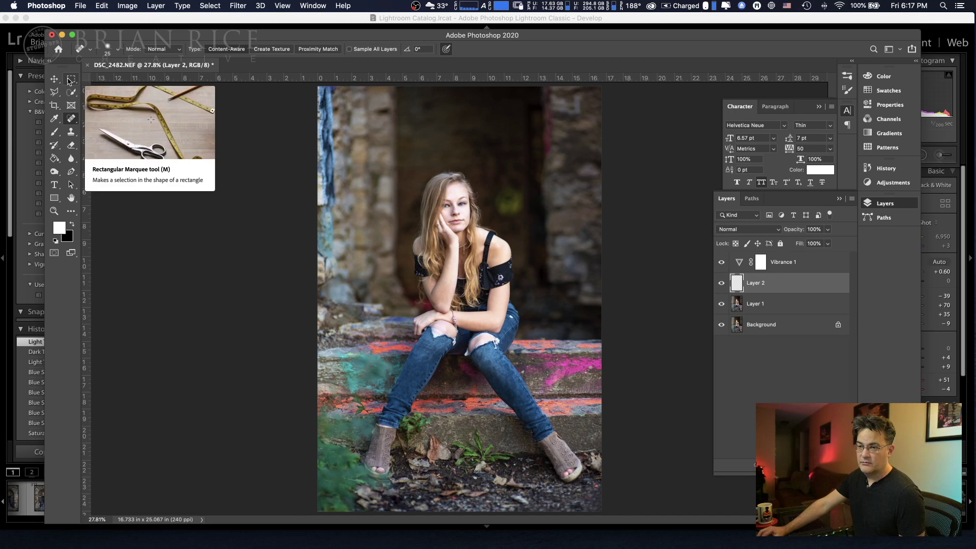
drag(68, 80, 94, 90)
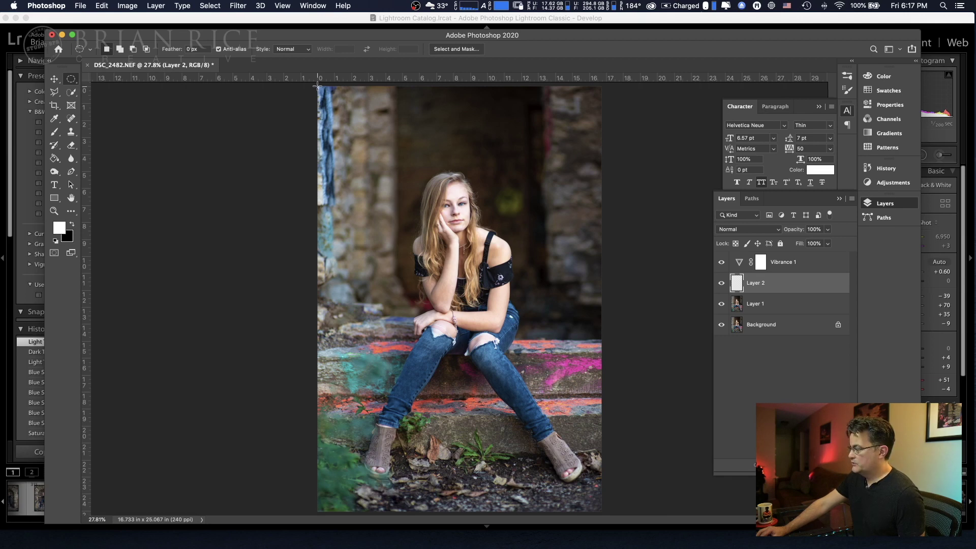
drag(317, 87, 602, 511)
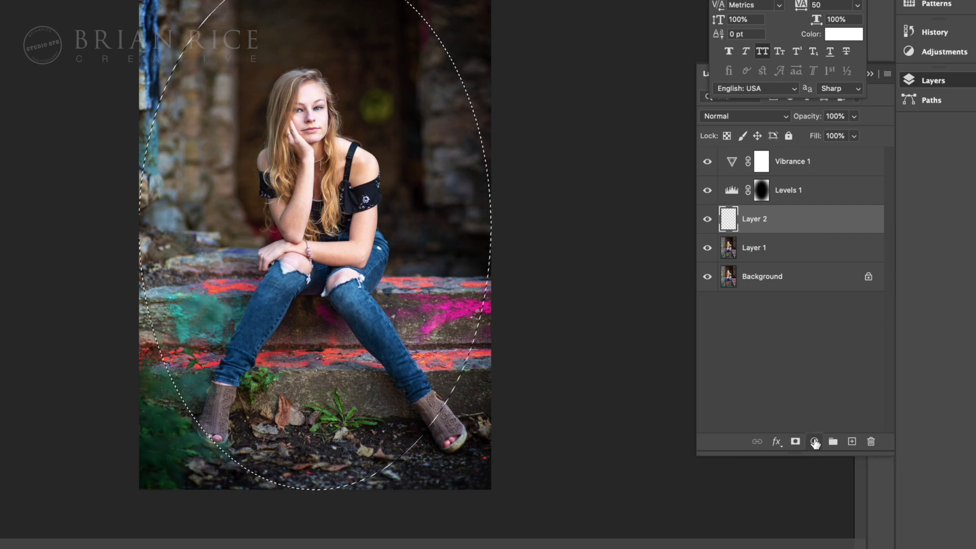
Create a Levels adjustment layer masked by the elliptical selection, darken its midtones to 0.47, and bring its layer mask into view
click(814, 442)
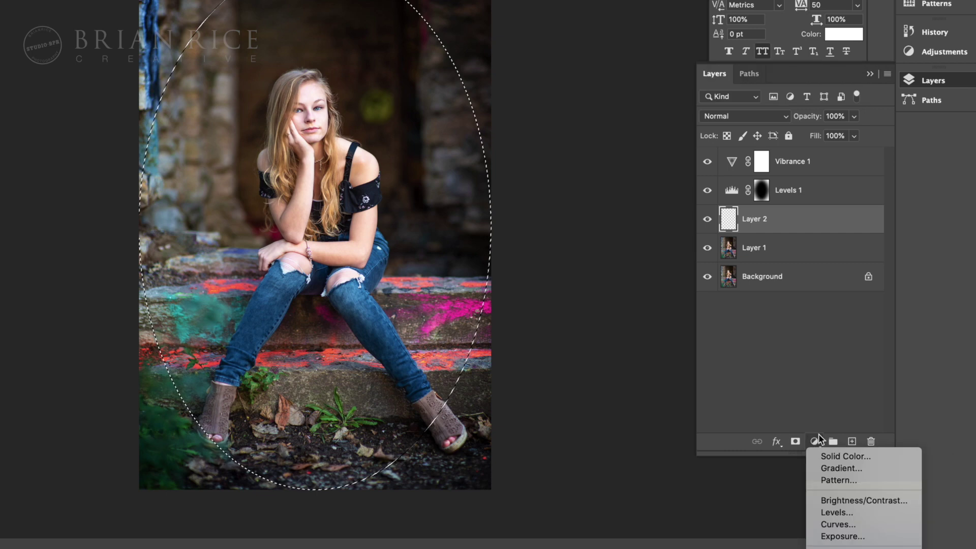
click(836, 512)
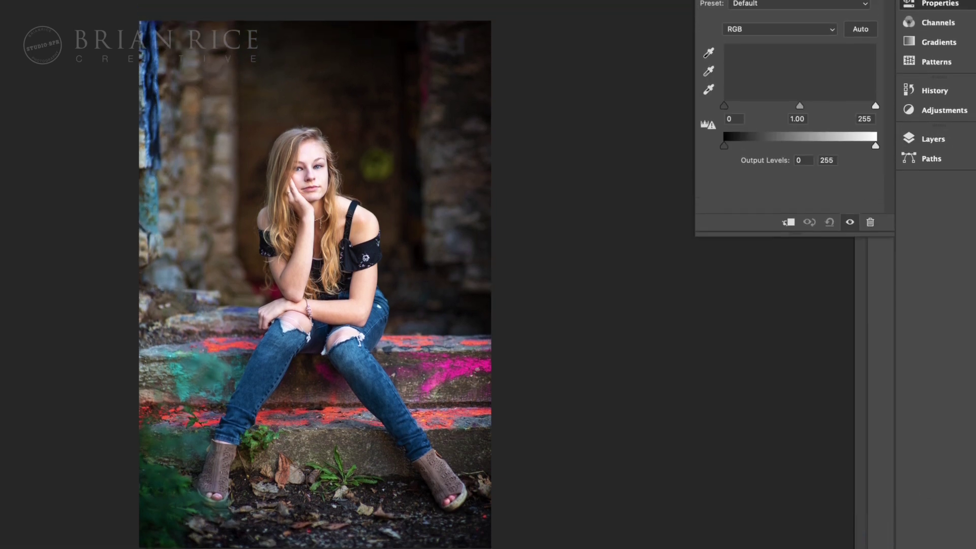
drag(800, 132, 834, 134)
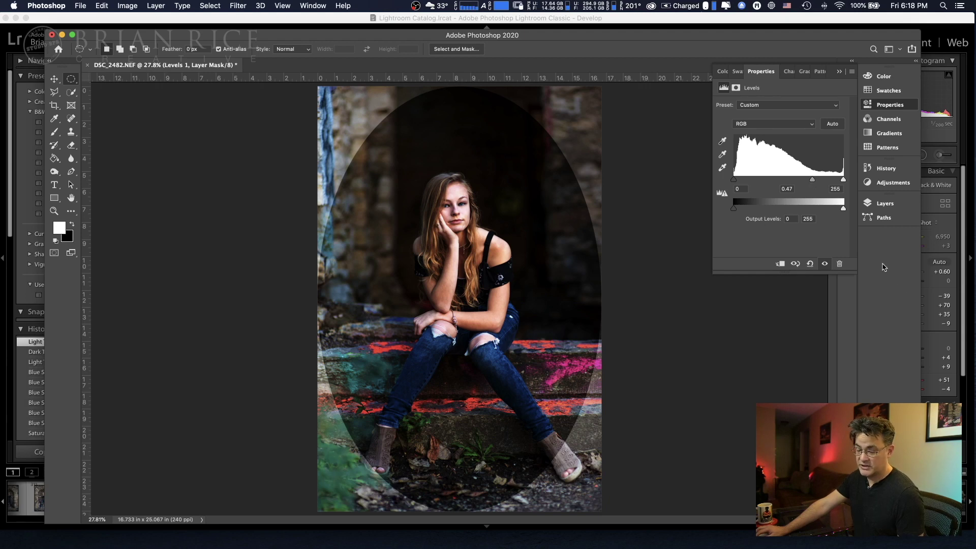
click(885, 204)
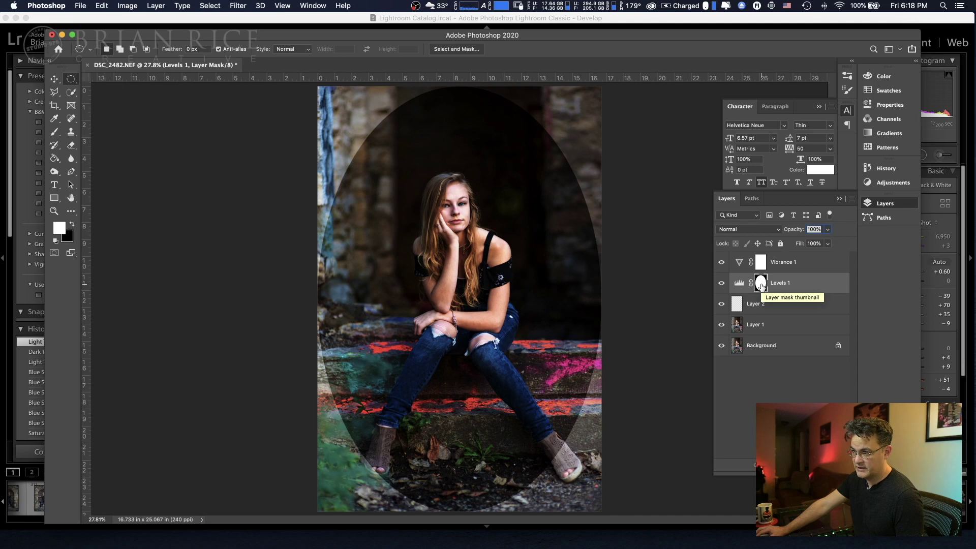
Invert the Levels 1 layer mask so only the area outside the ellipse darkens, and feather the mask to 495.8 px
right_click(761, 286)
double_click(761, 285)
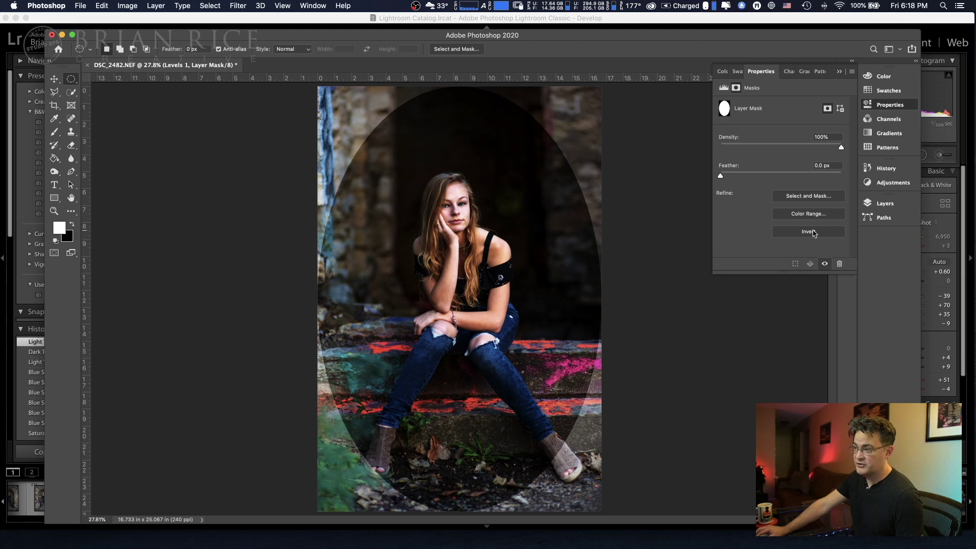
click(813, 232)
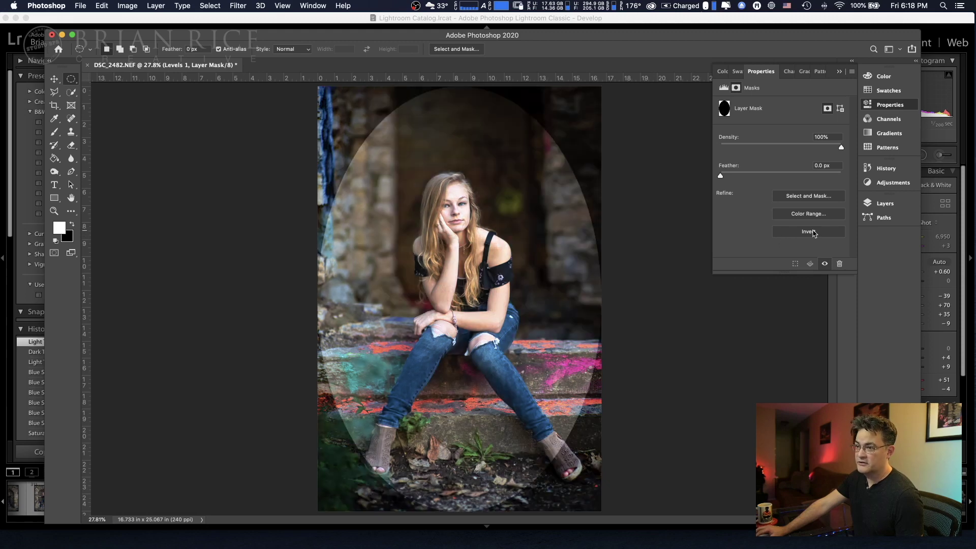
drag(721, 177, 834, 177)
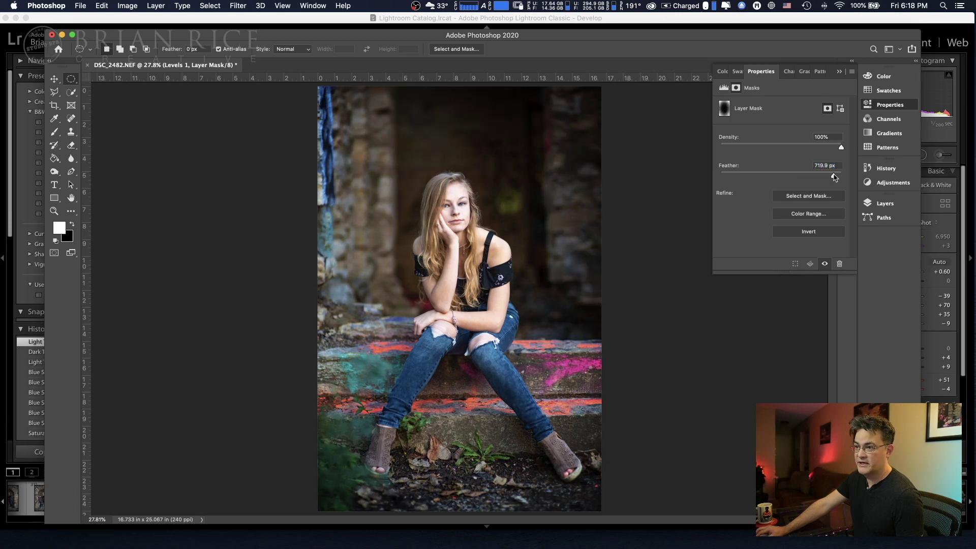
key(super+z)
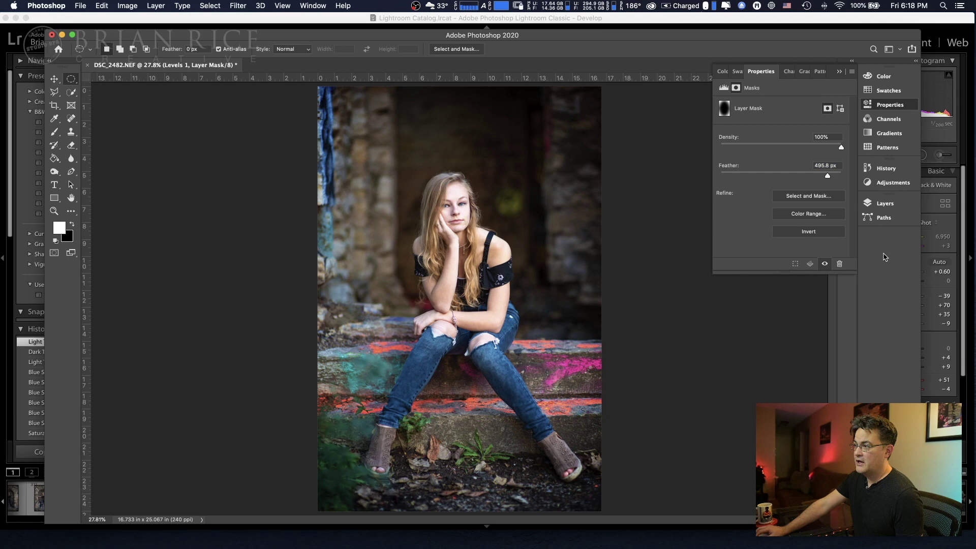
Toggle the Levels 1 adjustment layer's visibility several times to compare the portrait with and without the vignette
click(883, 203)
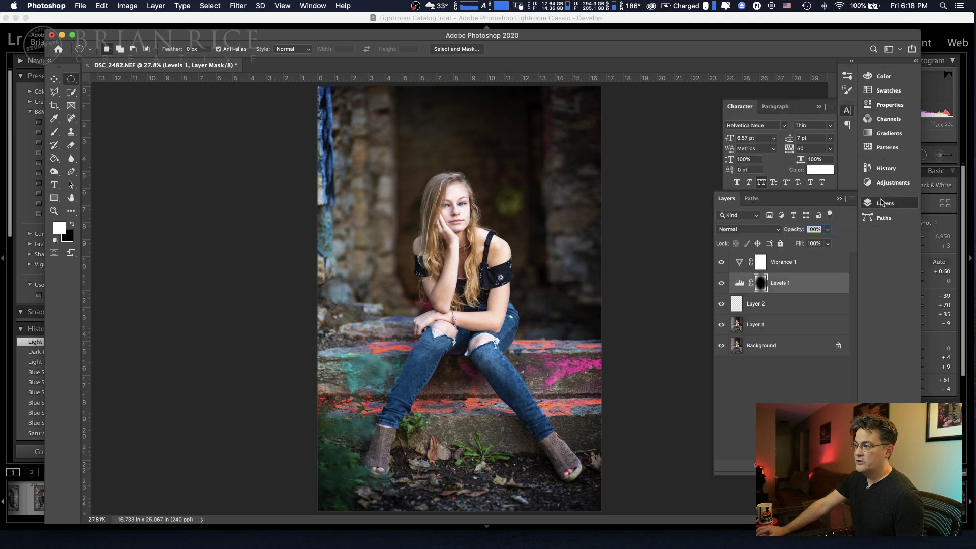
click(722, 284)
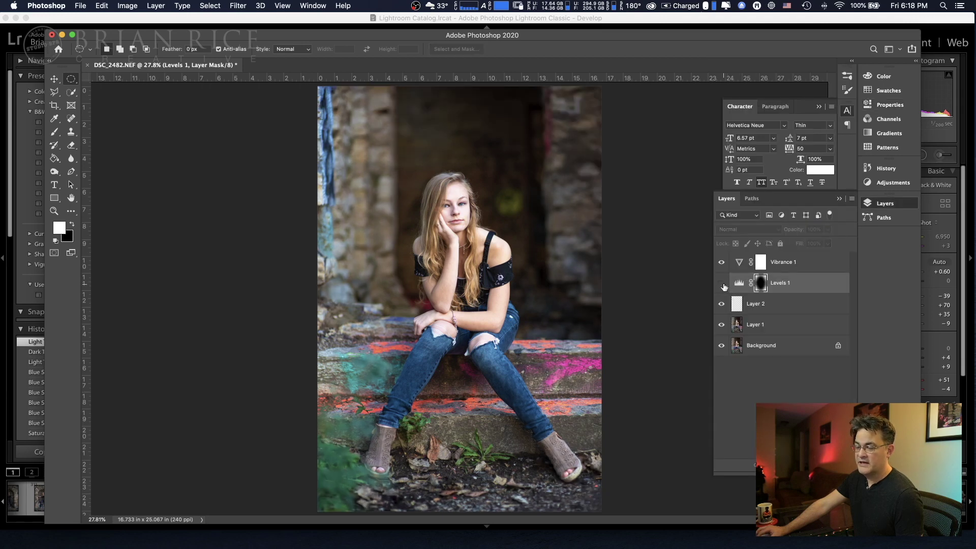
click(722, 285)
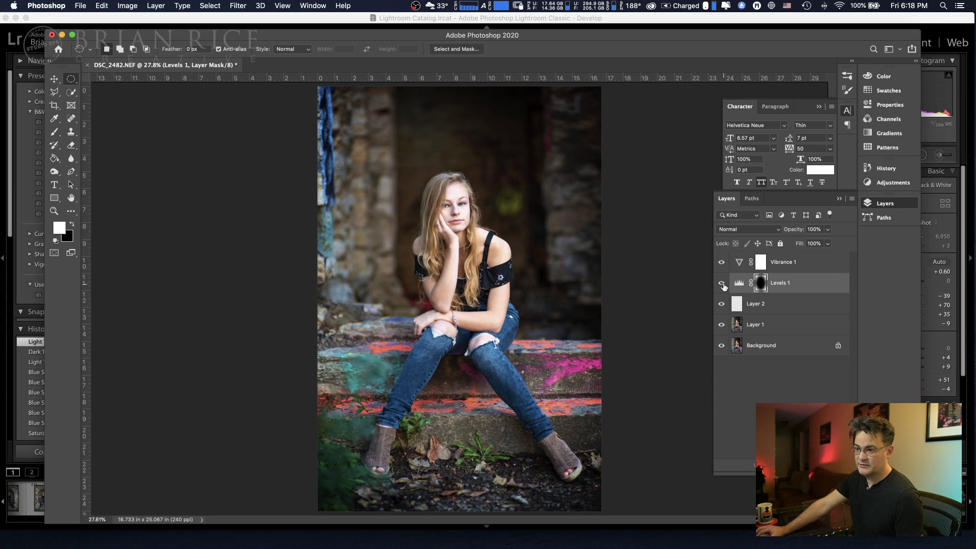
click(722, 285)
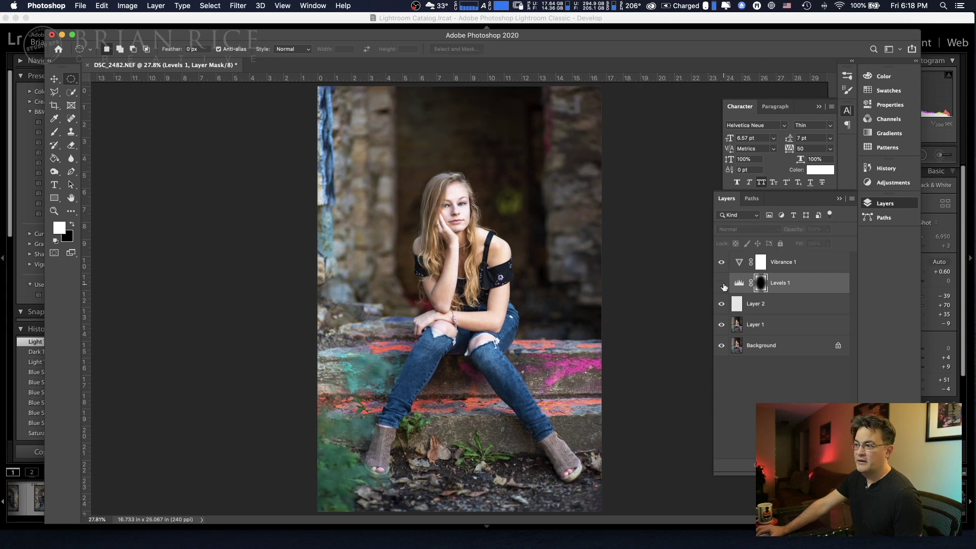
click(722, 284)
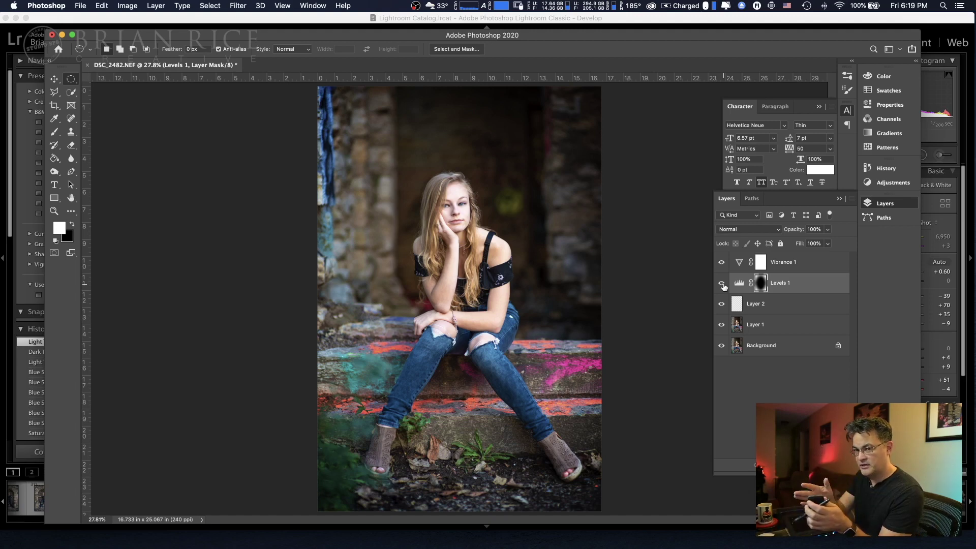
click(722, 284)
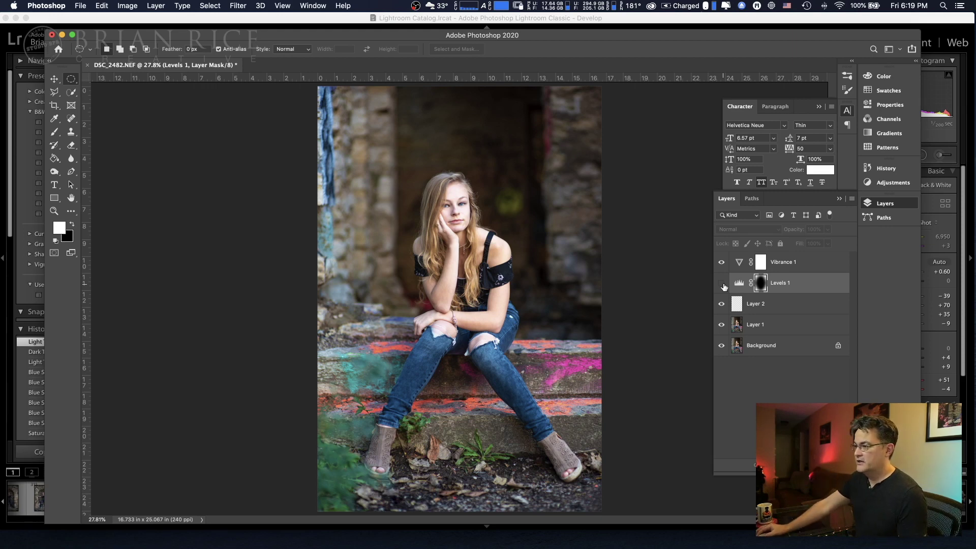
click(722, 283)
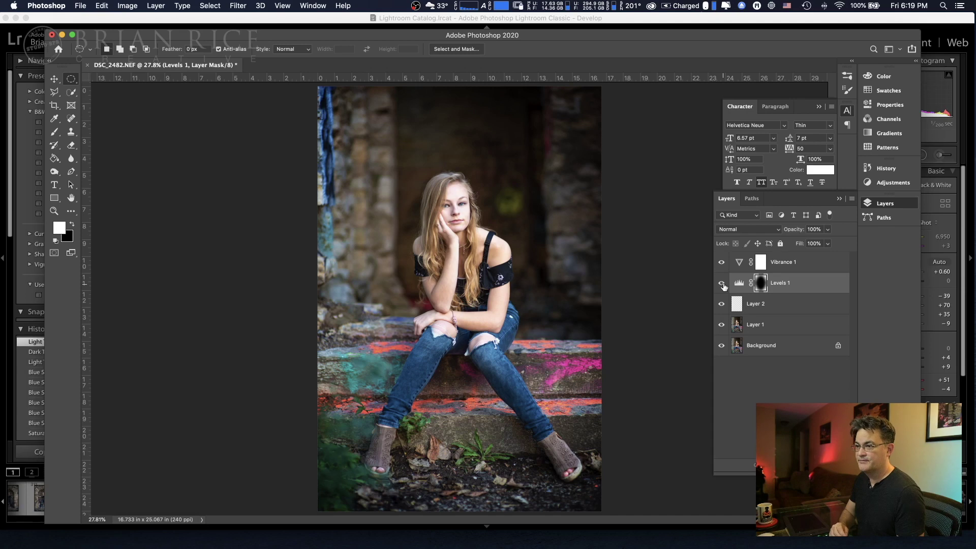
Sharpen Layer 1 with Unsharp Mask at Amount 100%, Radius 2.0 pixels and Threshold 10 levels, checking the effect on the face
click(776, 327)
click(237, 5)
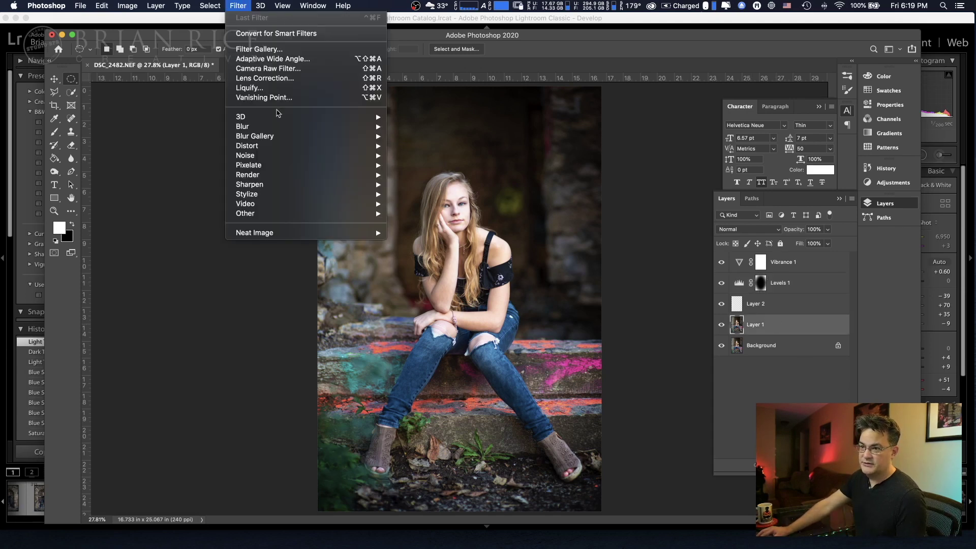
mouse_move(280, 188)
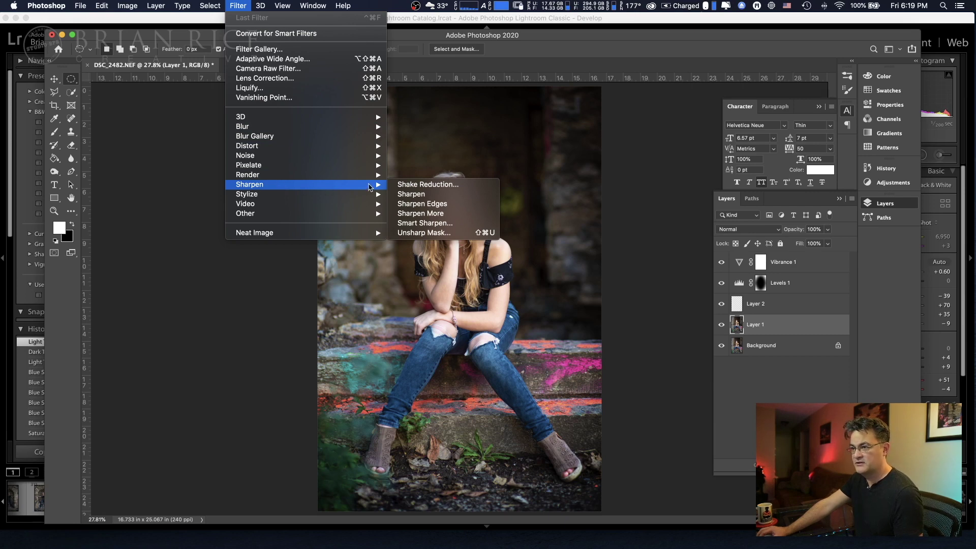
click(420, 232)
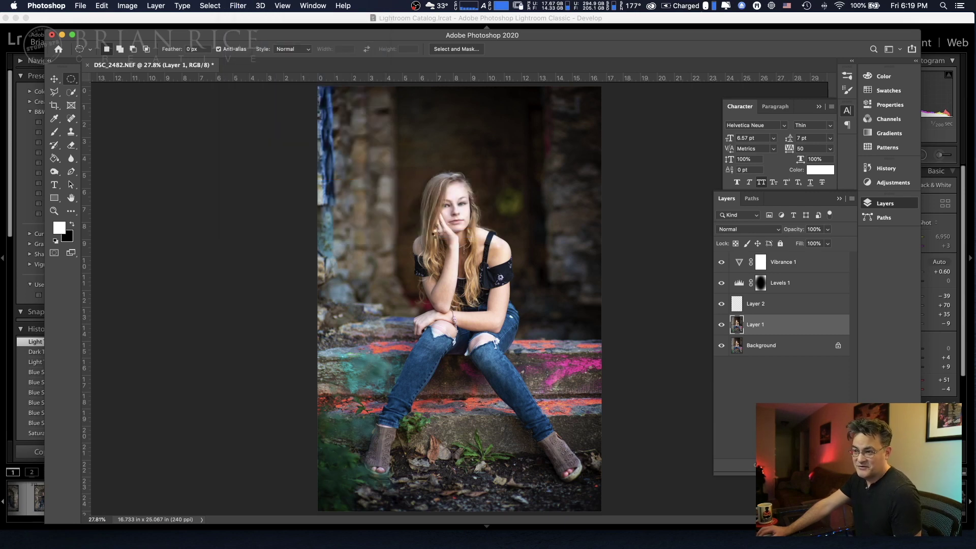
click(443, 210)
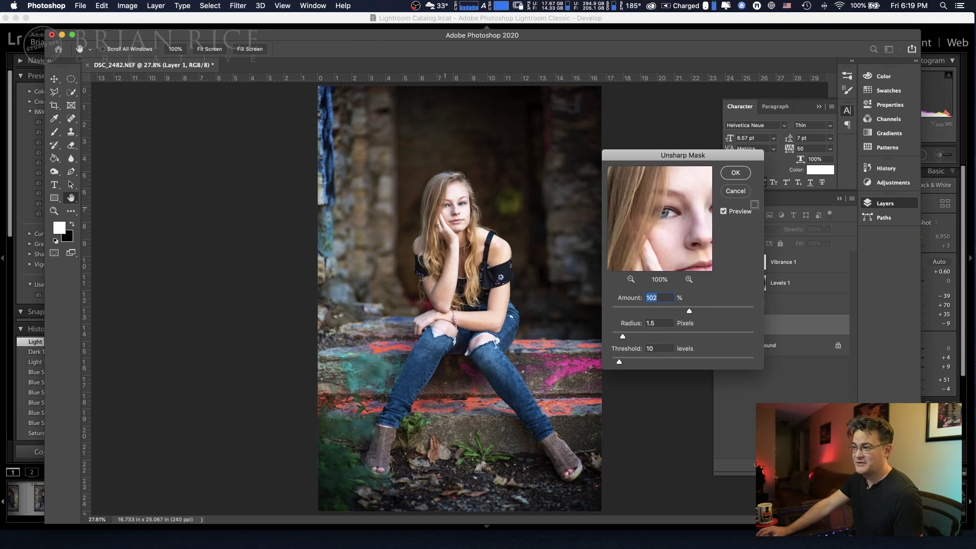
drag(696, 229, 641, 232)
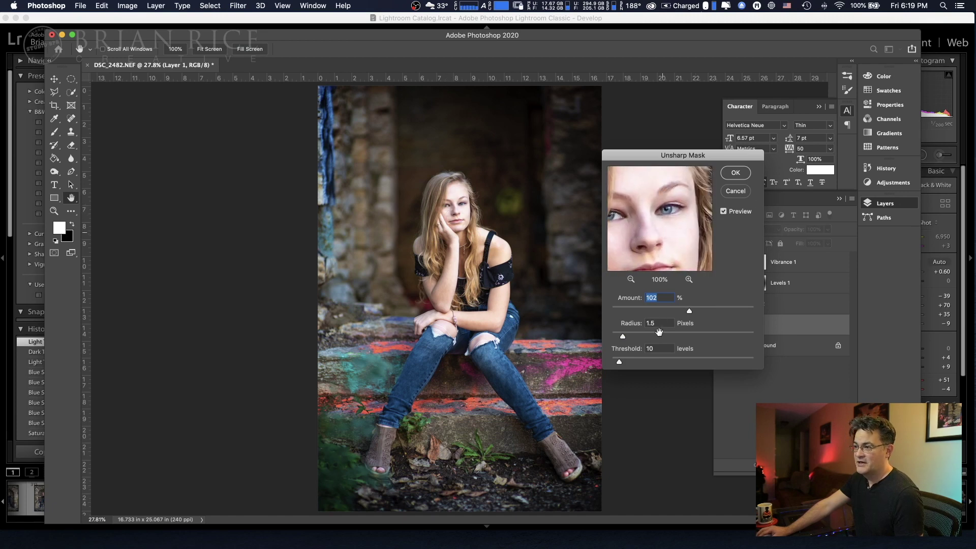
drag(623, 338, 626, 338)
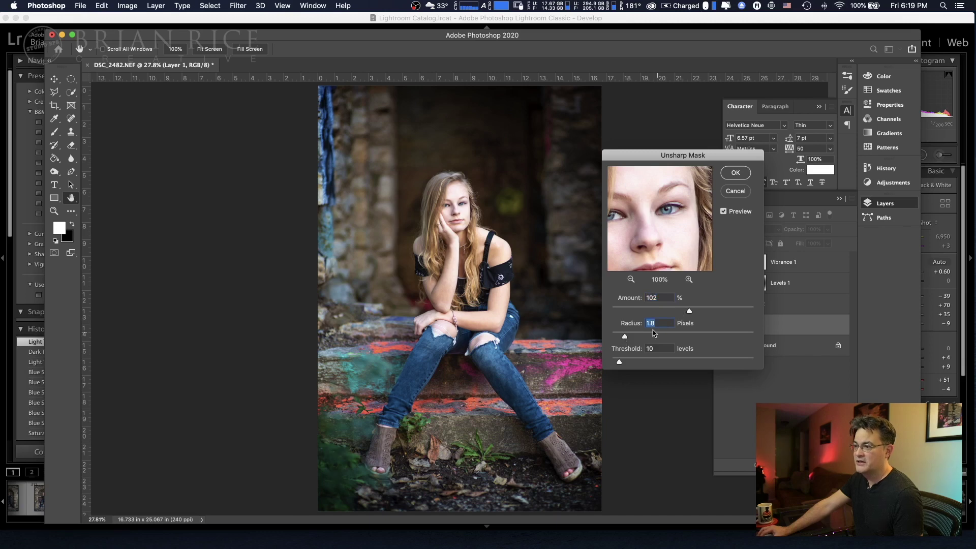
drag(690, 312, 689, 313)
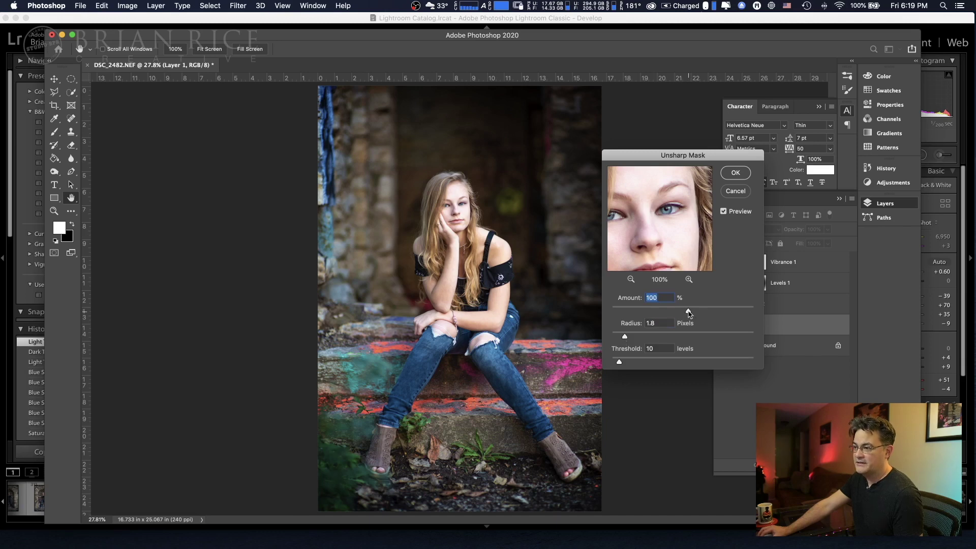
click(625, 338)
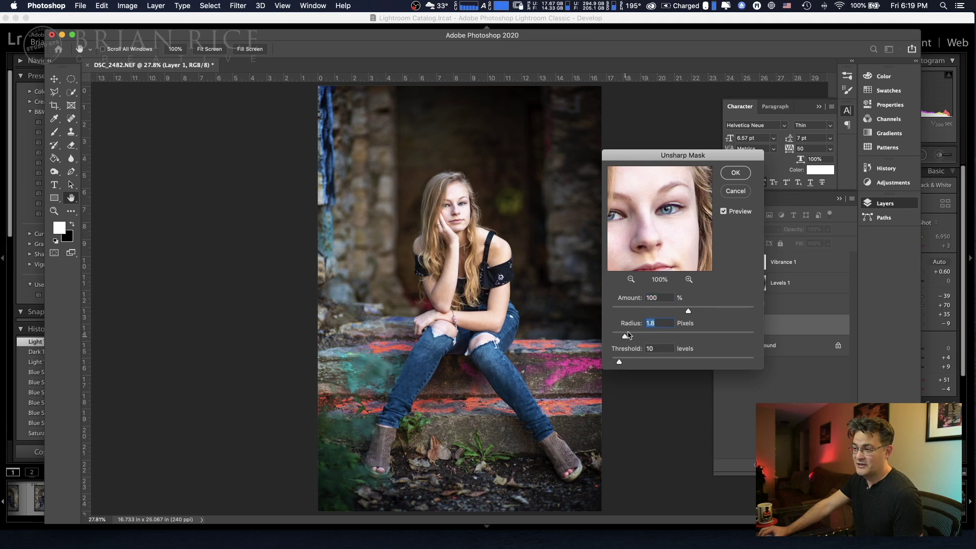
drag(624, 340, 623, 340)
drag(625, 338, 626, 338)
click(724, 212)
drag(666, 220, 667, 224)
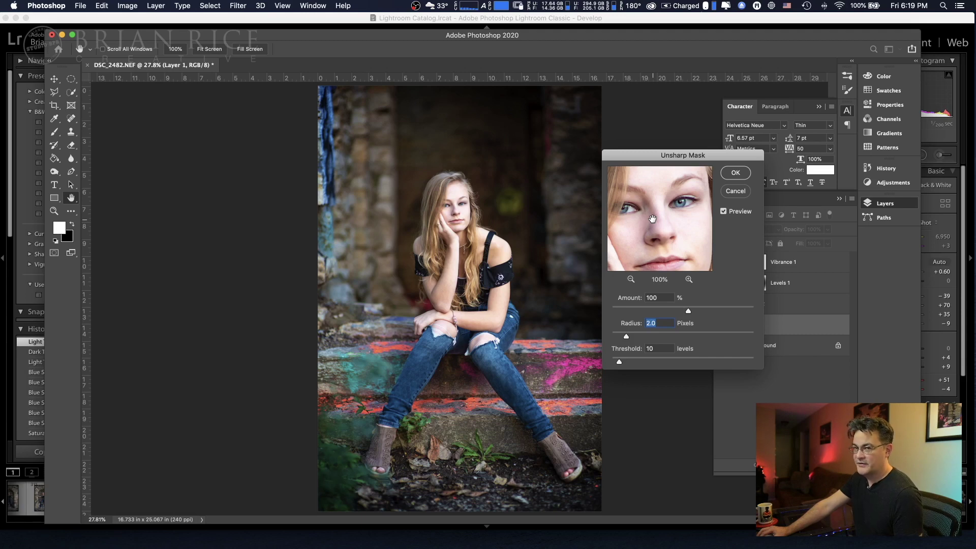
click(735, 174)
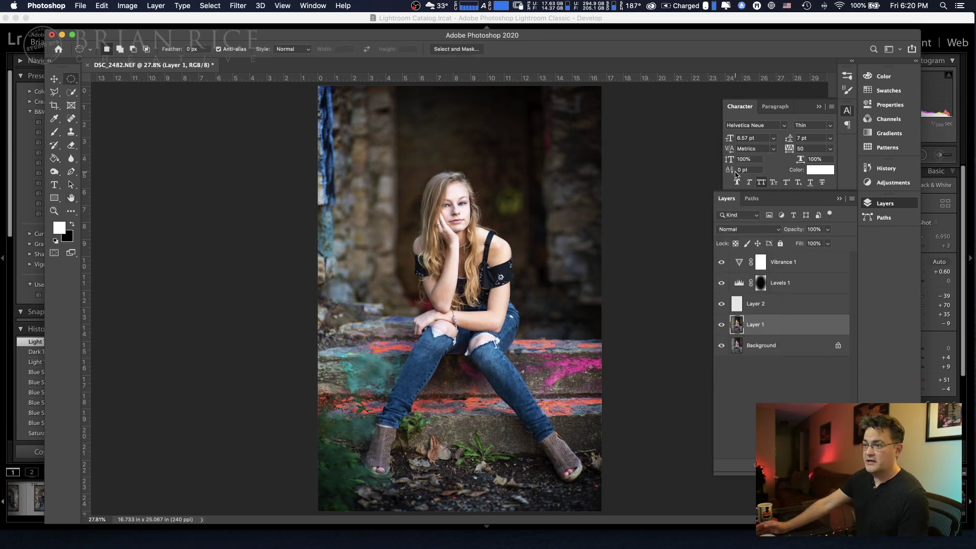